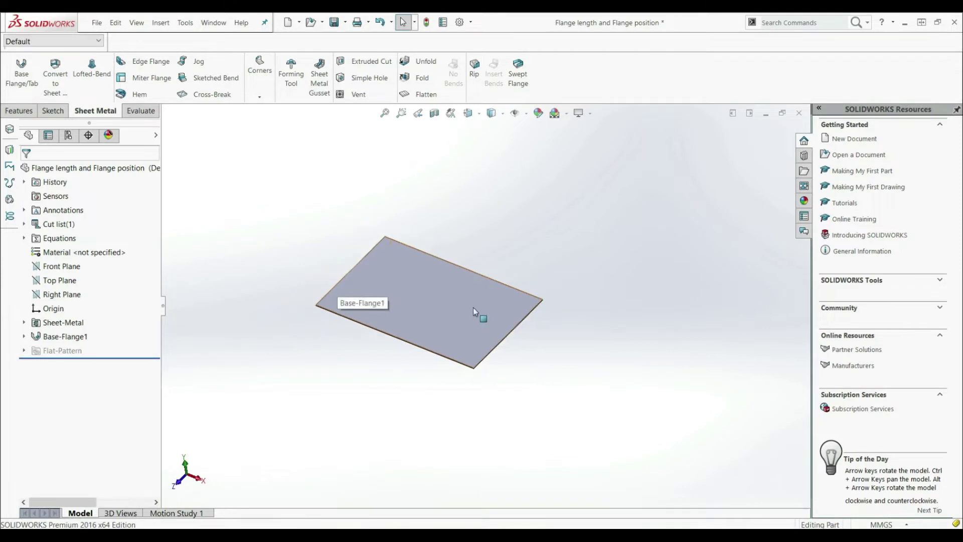
# Step: Start an edge flange on the plate's short edge at the positive X end with a 50 mm blind length
pyautogui.click(129, 66)
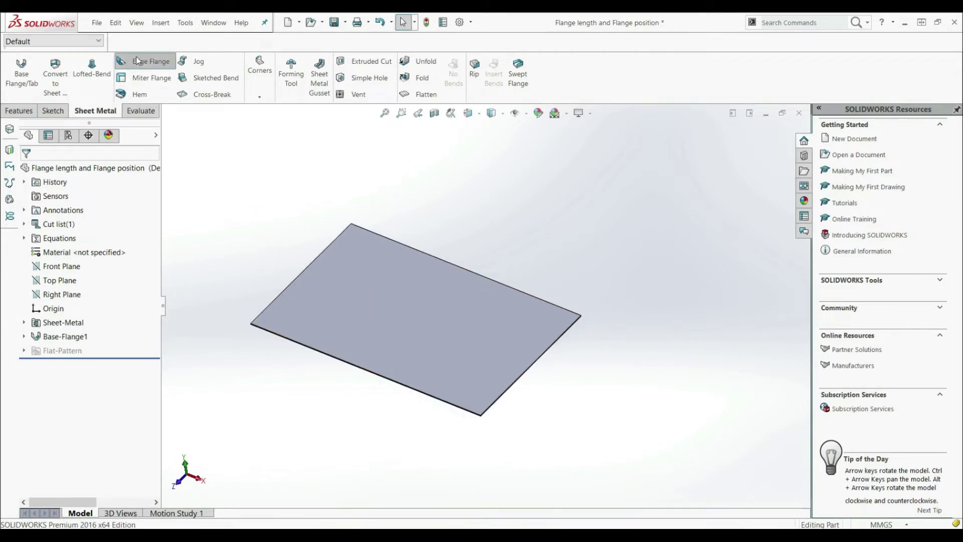
pyautogui.moveTo(363, 425); pyautogui.dragTo(415, 381, button='middle')
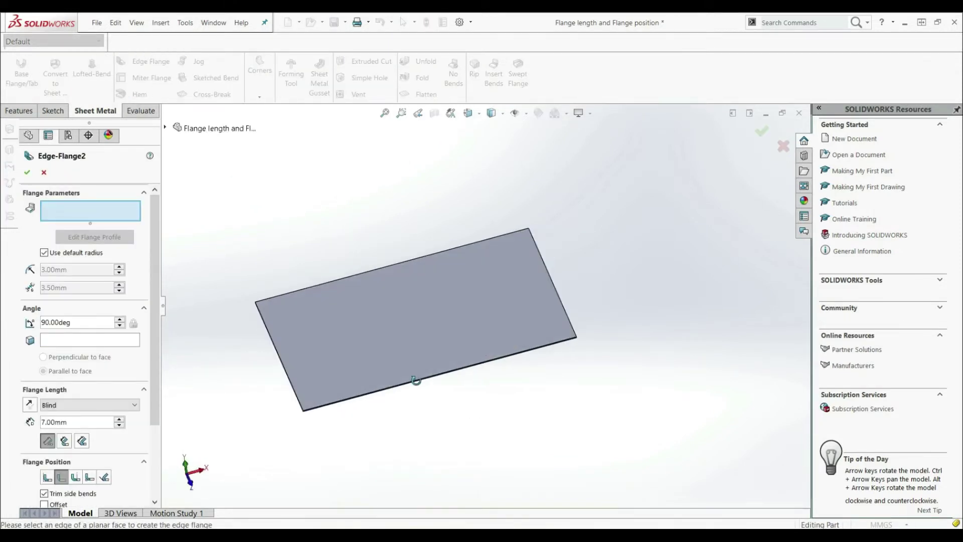
pyautogui.click(559, 297)
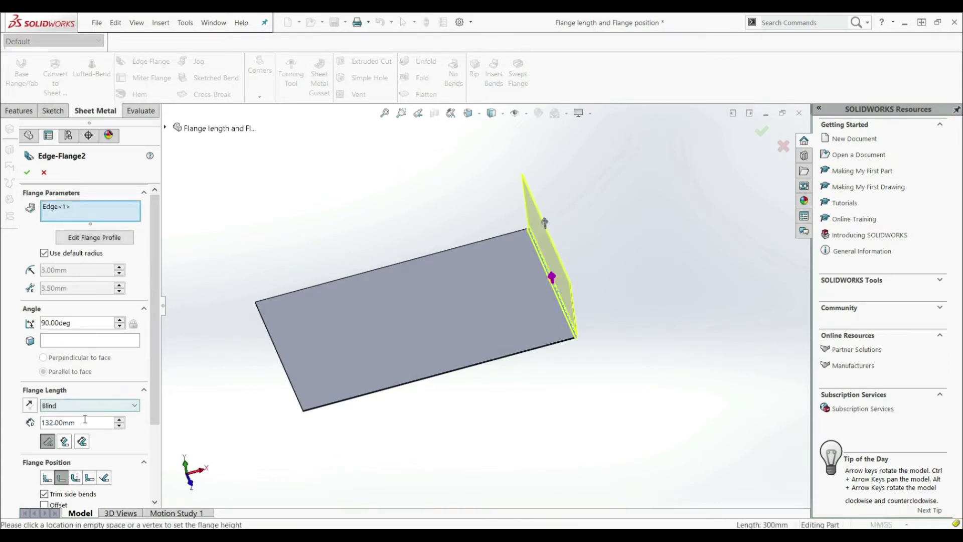
pyautogui.write('50')
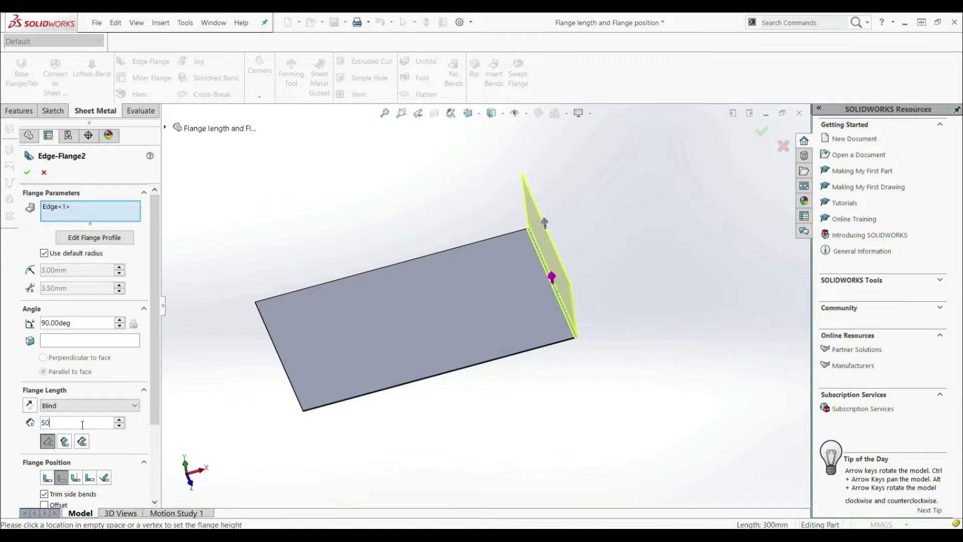
pyautogui.press('Return')
# Step: View the flange preview from the front, review the length end conditions and flip the flange direction both ways
pyautogui.moveTo(347, 312); pyautogui.dragTo(322, 279, button='middle')
pyautogui.click(468, 113)
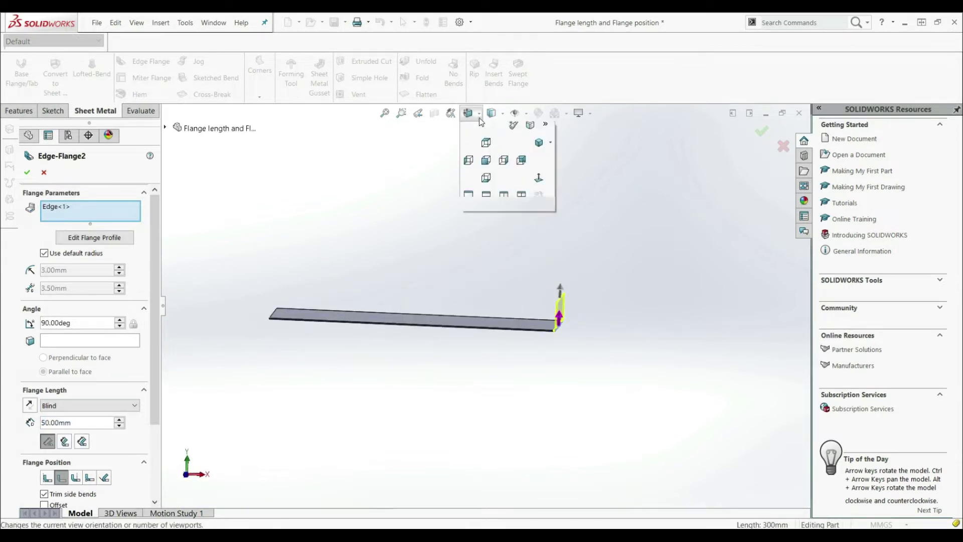
pyautogui.click(486, 166)
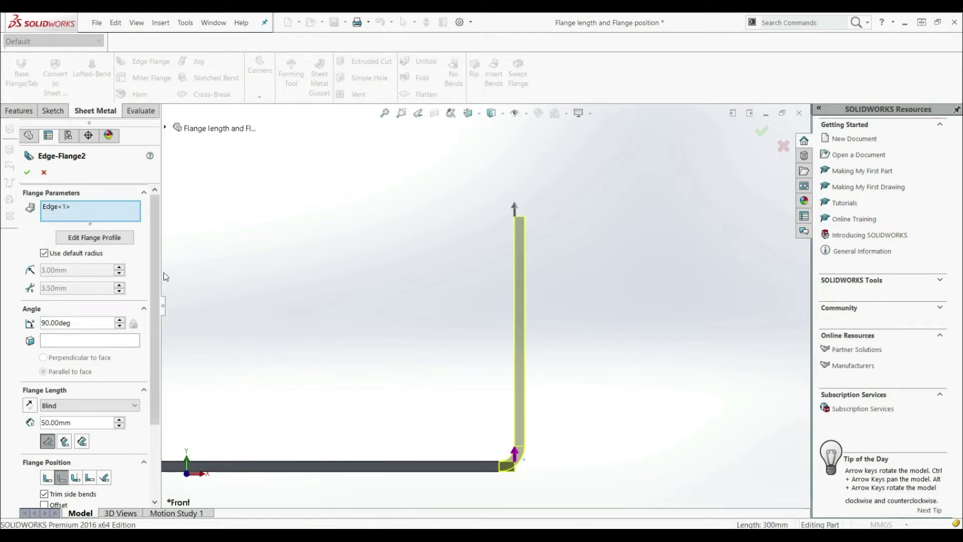
pyautogui.moveTo(154, 271); pyautogui.dragTo(159, 346)
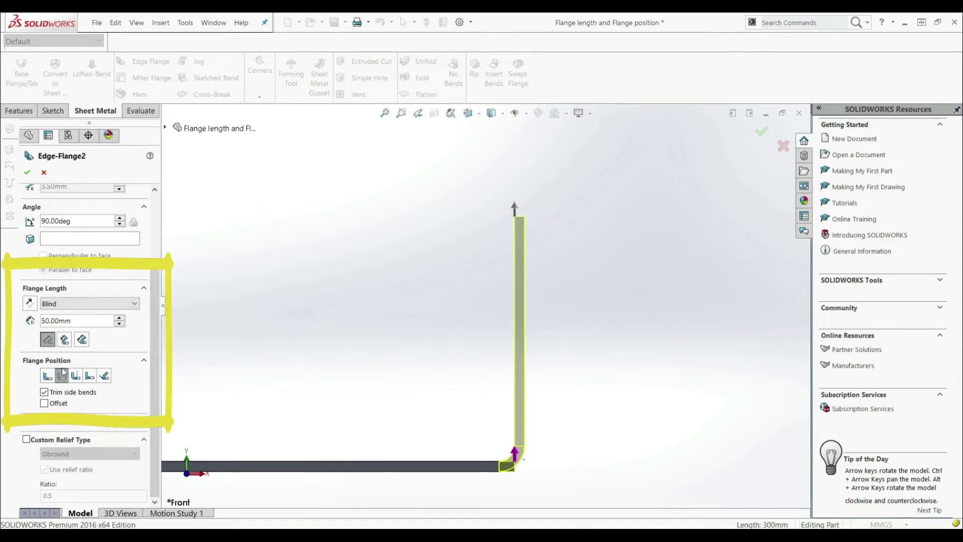
pyautogui.click(57, 306)
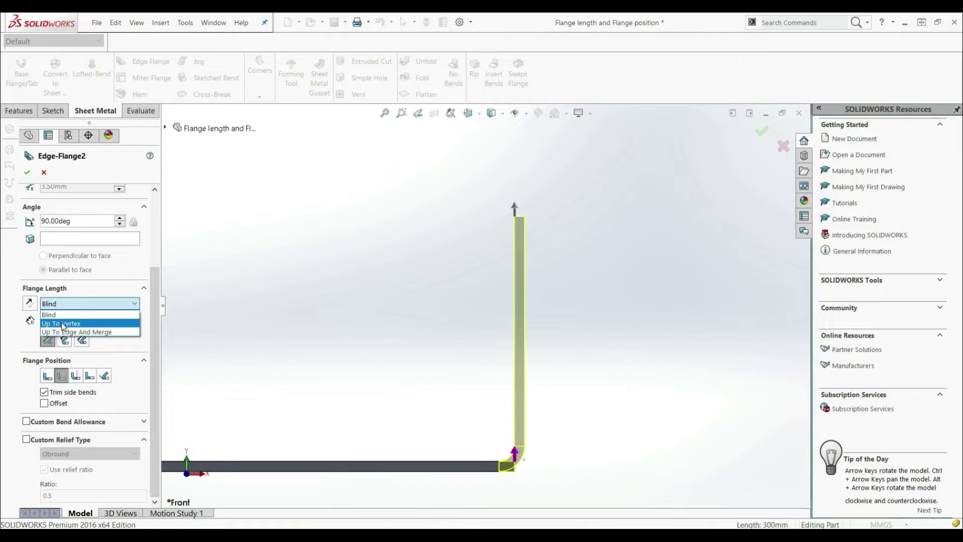
pyautogui.click(14, 320)
pyautogui.click(29, 304)
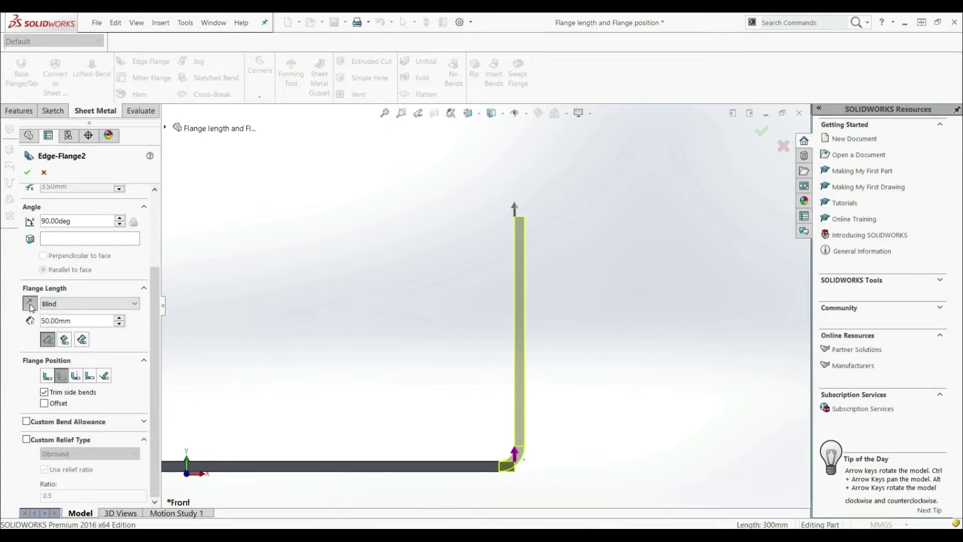
pyautogui.click(30, 305)
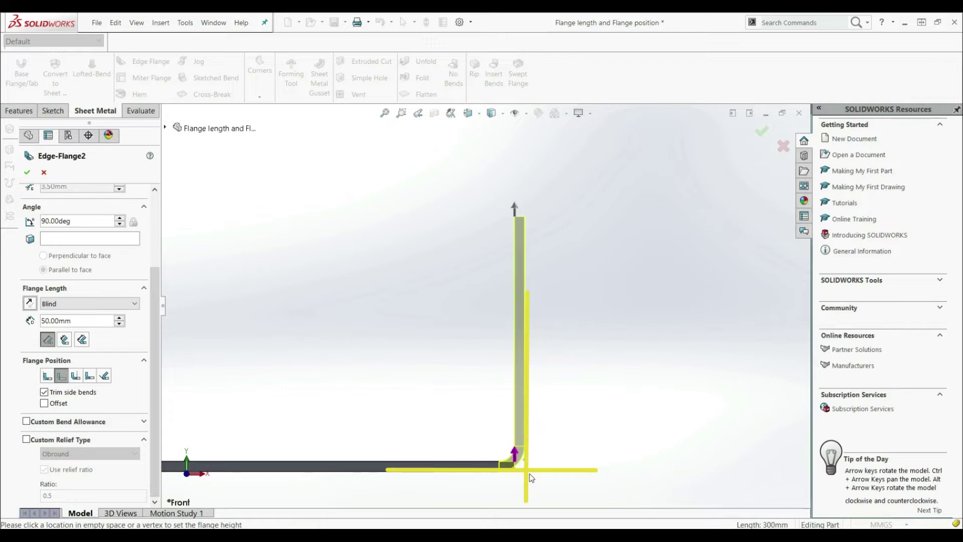
# Step: Increase the flange angle to 110 degrees
pyautogui.click(519, 216)
pyautogui.click(120, 219)
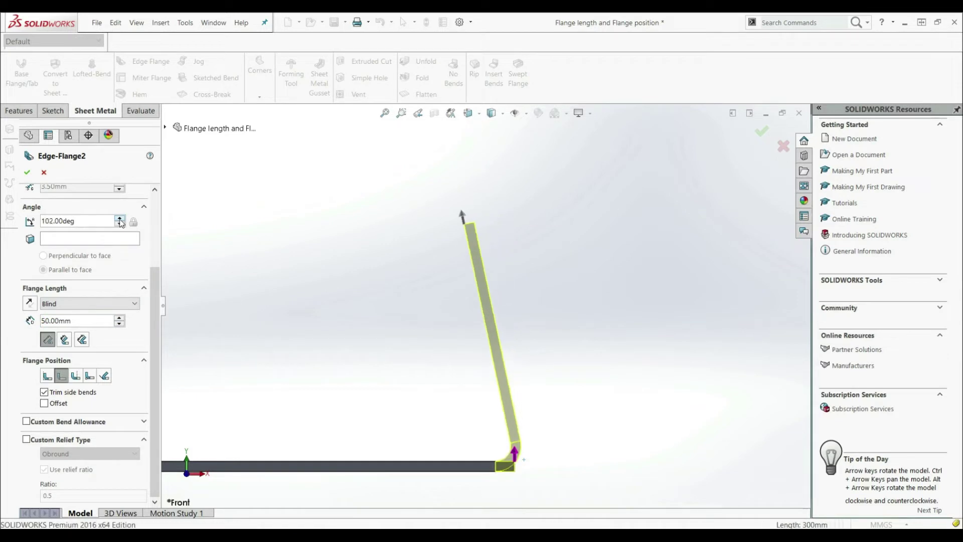
pyautogui.click(119, 220)
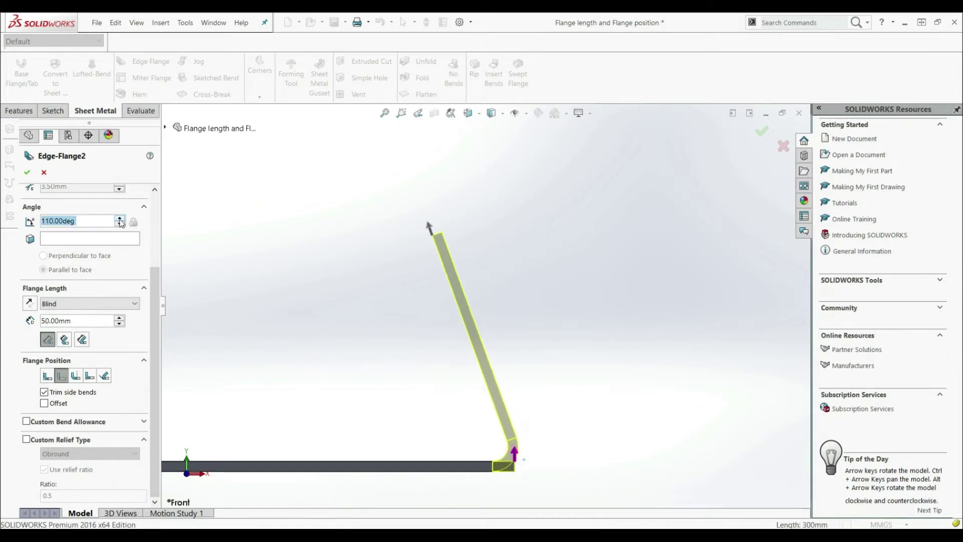
pyautogui.click(503, 476)
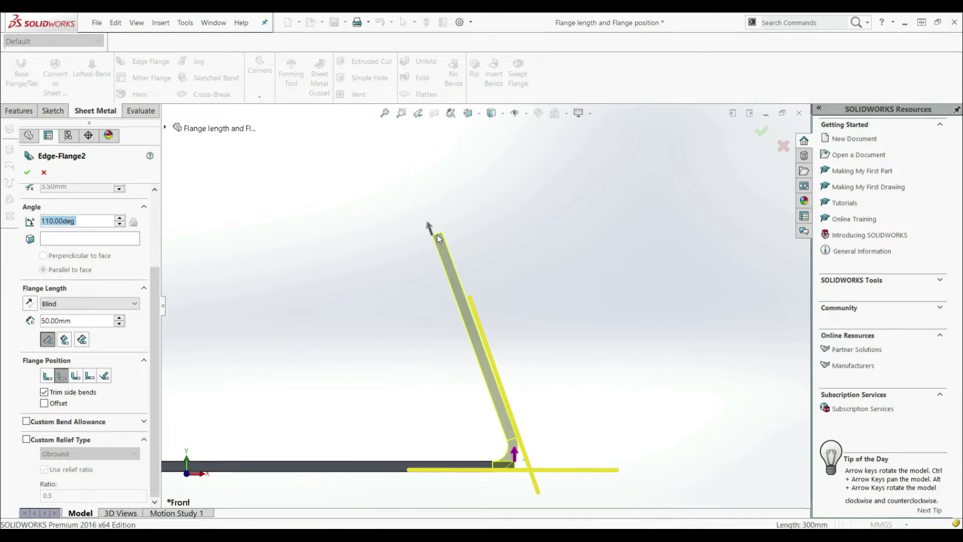
# Step: Compare the Inner Virtual Sharp, Tangent Bend and Outer Virtual Sharp length references on the angled flange, ending with Outer Virtual Sharp
pyautogui.click(64, 339)
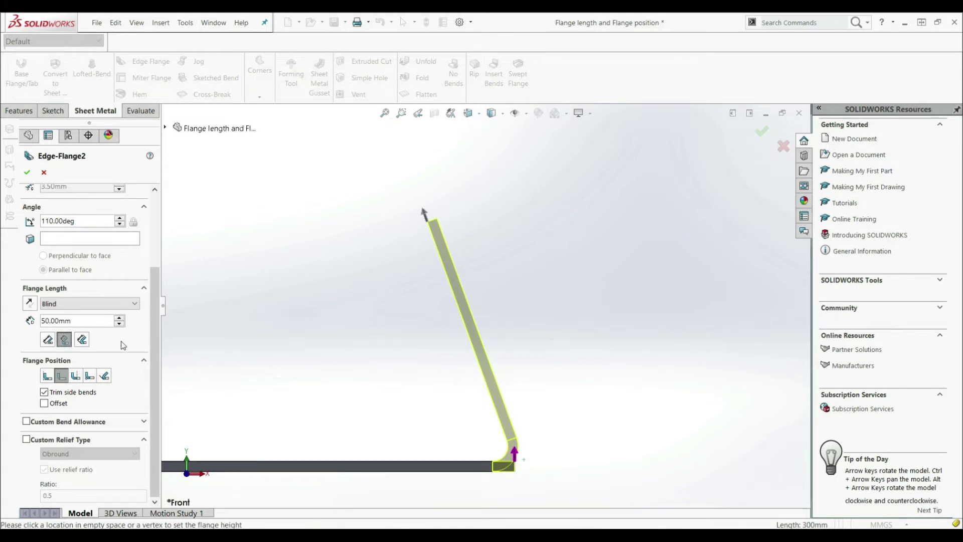
pyautogui.click(81, 341)
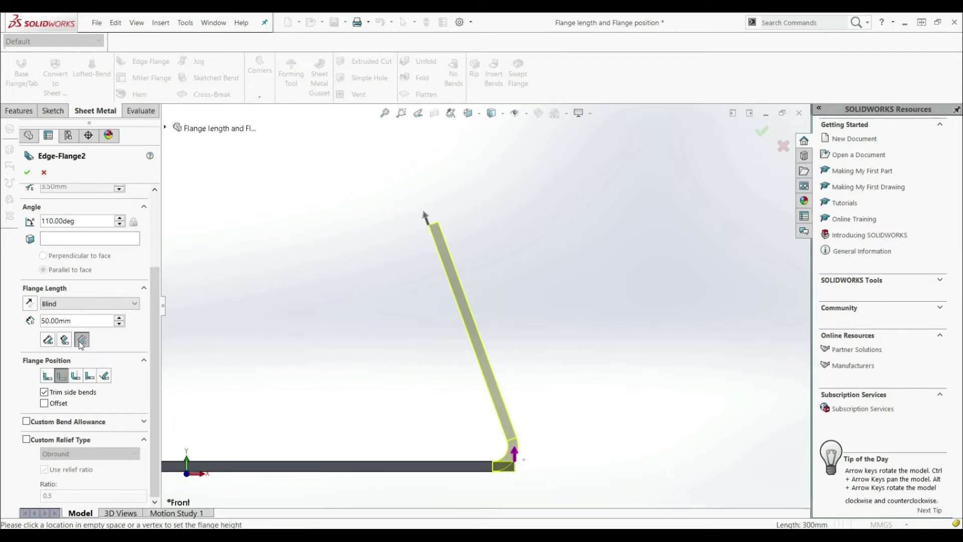
pyautogui.click(48, 340)
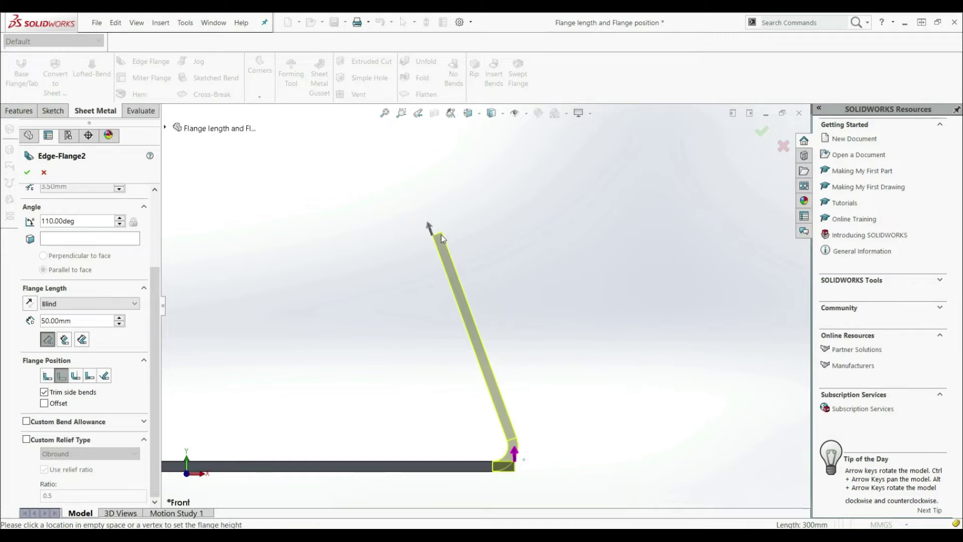
pyautogui.click(62, 340)
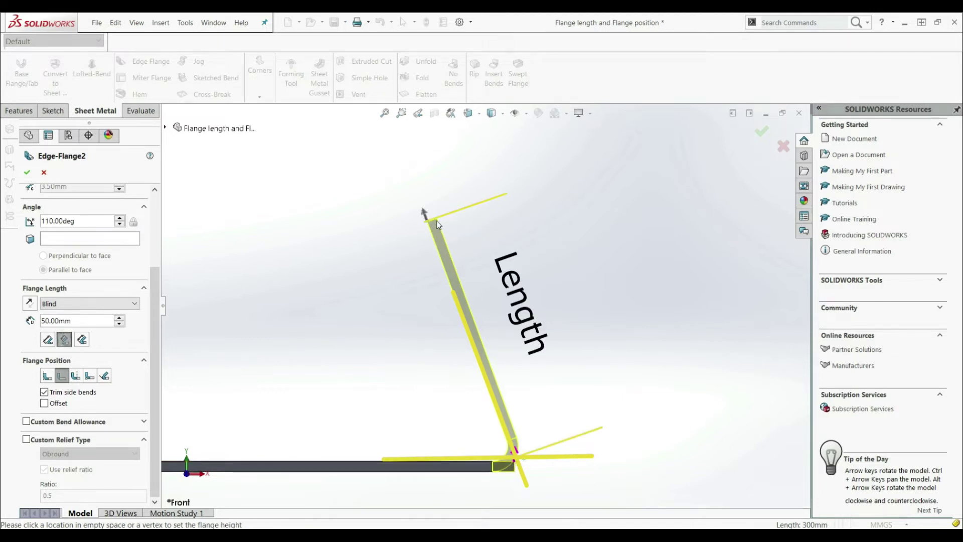
pyautogui.click(47, 340)
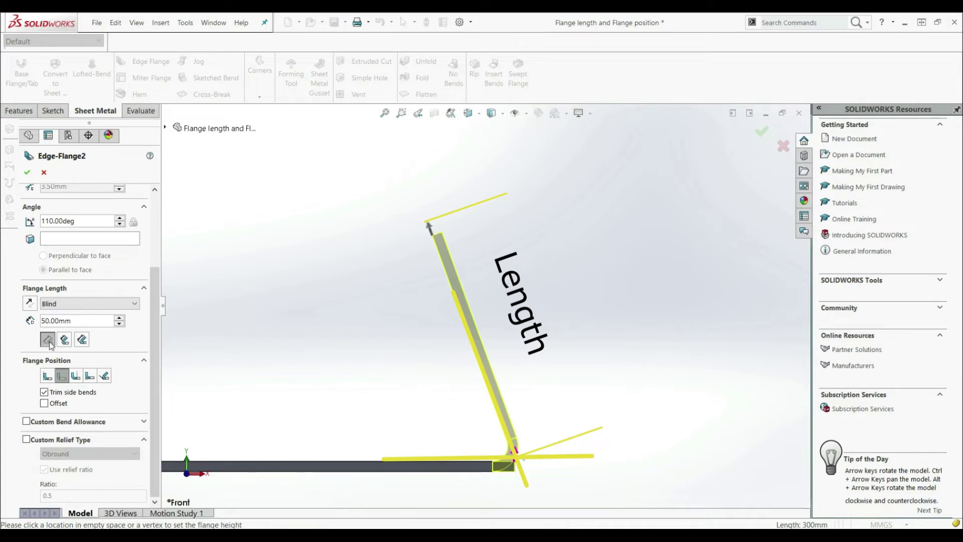
pyautogui.click(64, 340)
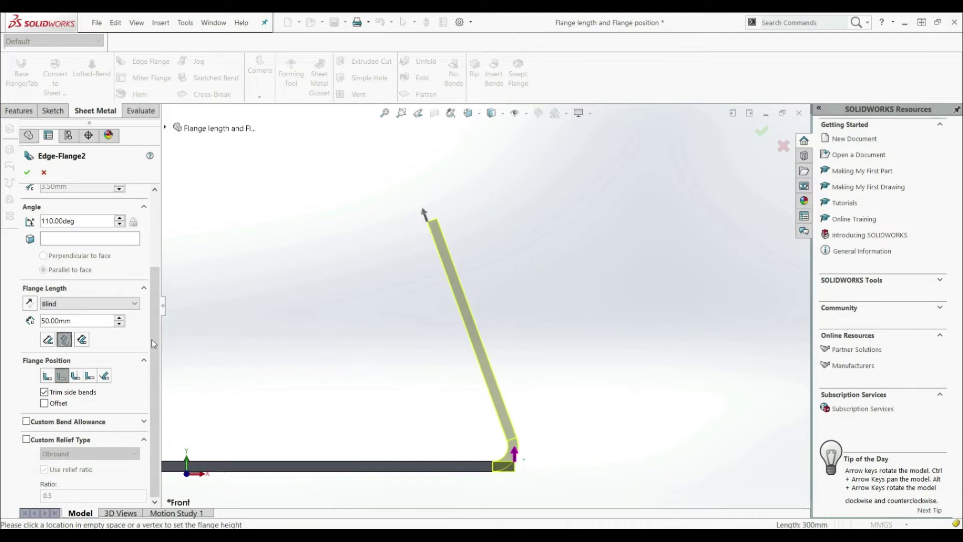
pyautogui.click(82, 340)
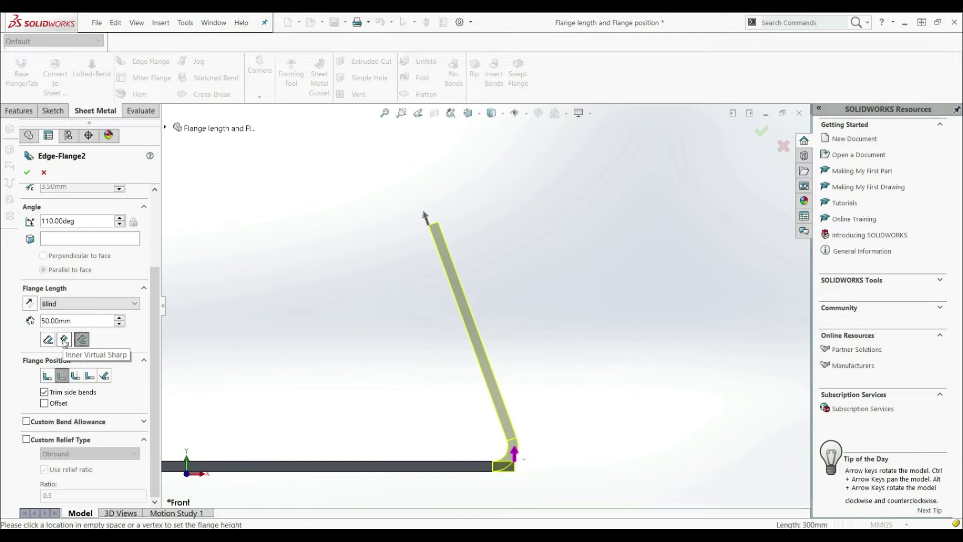
pyautogui.click(83, 340)
pyautogui.click(48, 341)
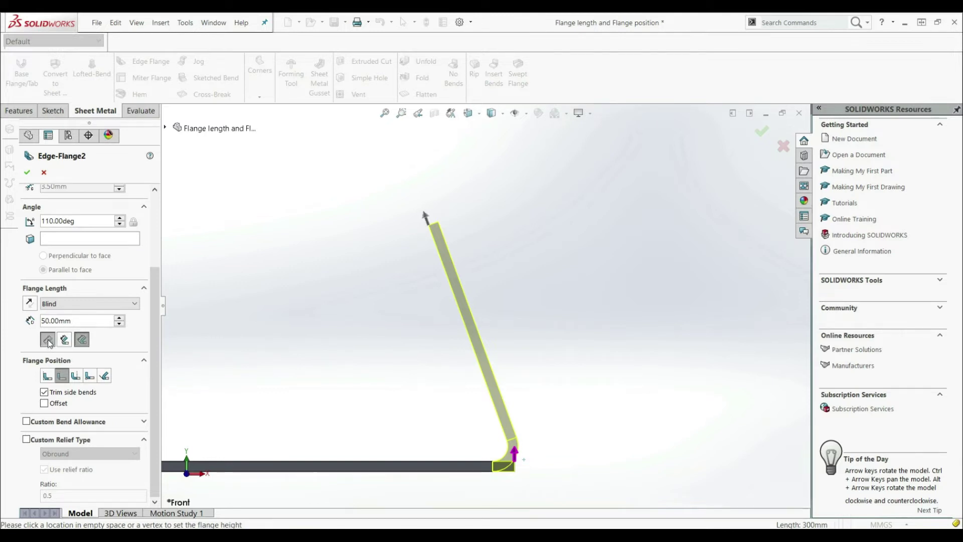
# Step: Set the flange angle to 90 degrees
pyautogui.doubleClick(77, 221)
pyautogui.write('90')
pyautogui.press('Return')
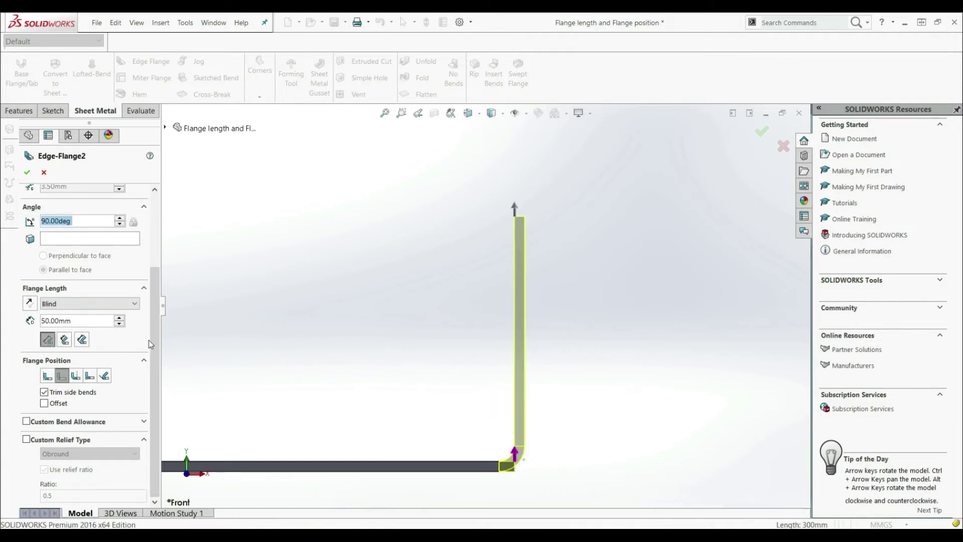
# Step: Try all five flange positions in order, from Material Inside through to Tangent to Bend
pyautogui.click(46, 376)
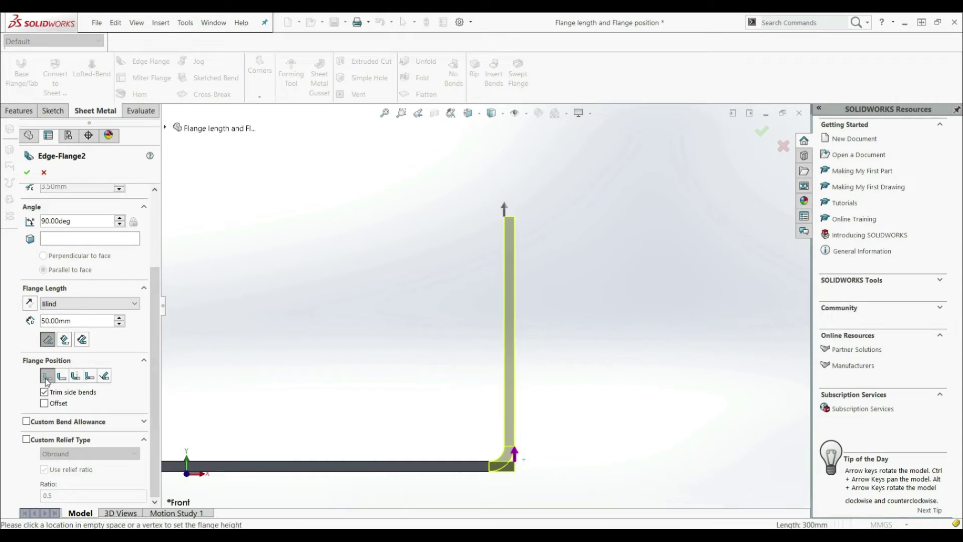
pyautogui.click(63, 378)
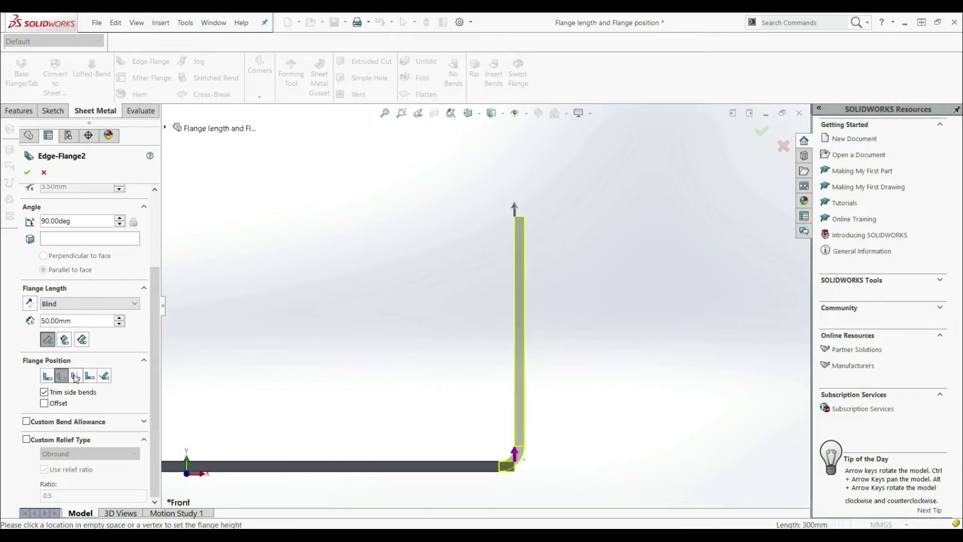
pyautogui.click(76, 377)
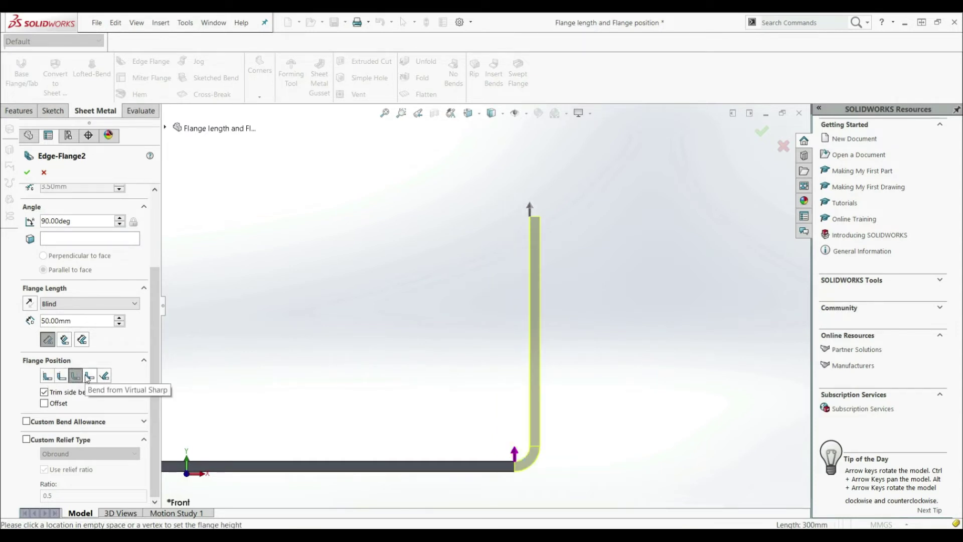
pyautogui.click(89, 377)
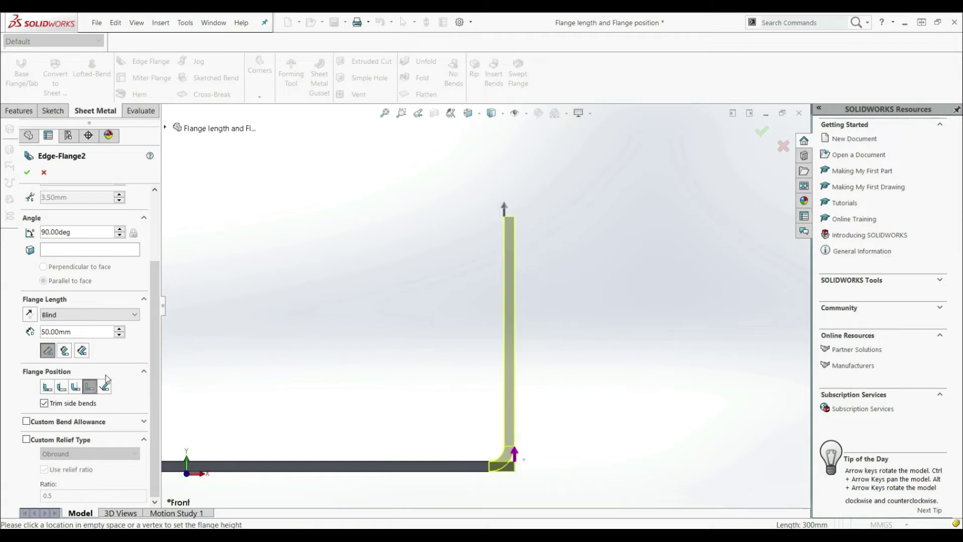
pyautogui.click(104, 388)
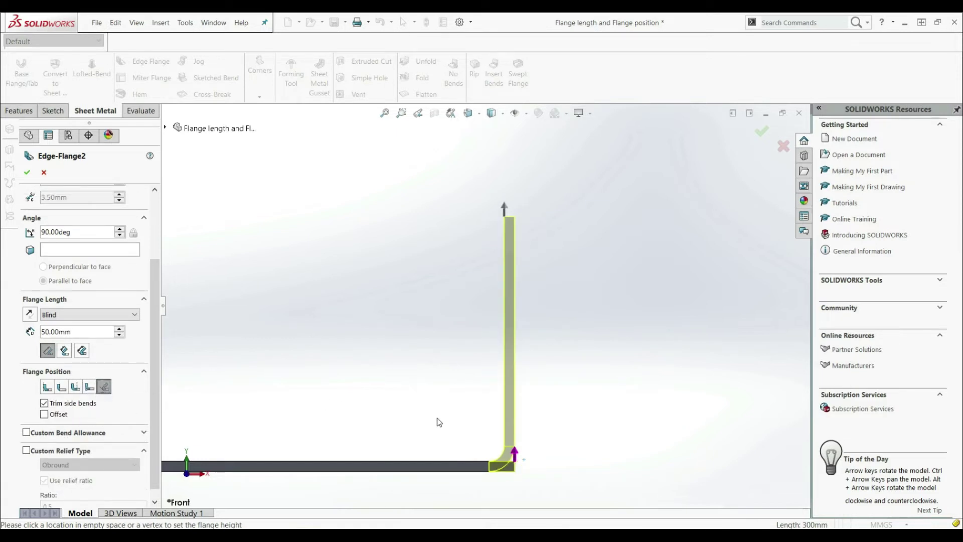
# Step: Compare the flange preview with the Material Inside, Material Outside and Bend Outside positions
pyautogui.click(46, 387)
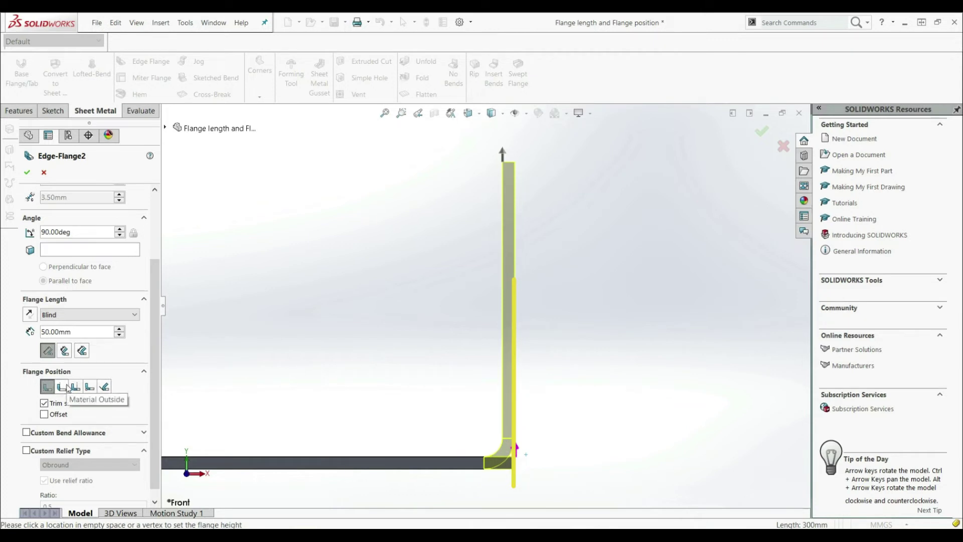
pyautogui.click(62, 386)
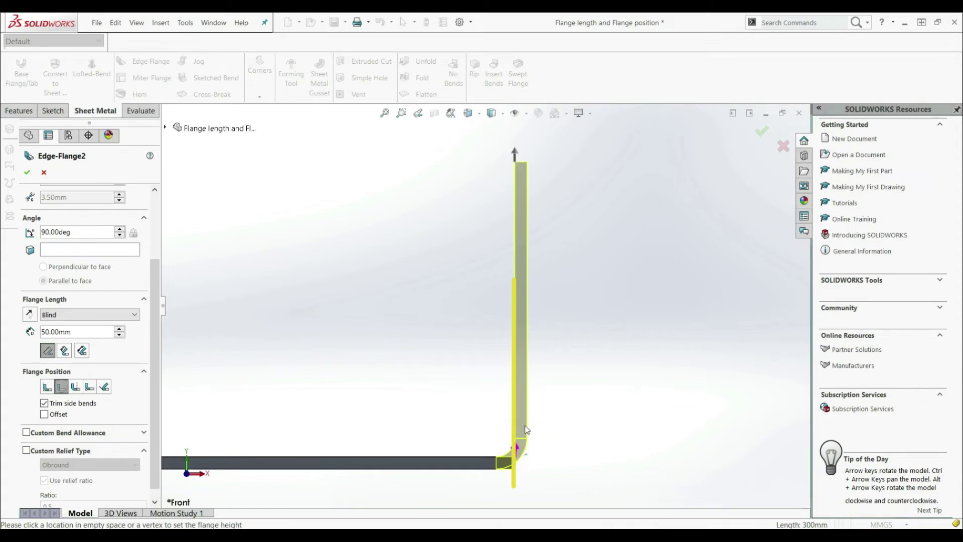
pyautogui.click(76, 387)
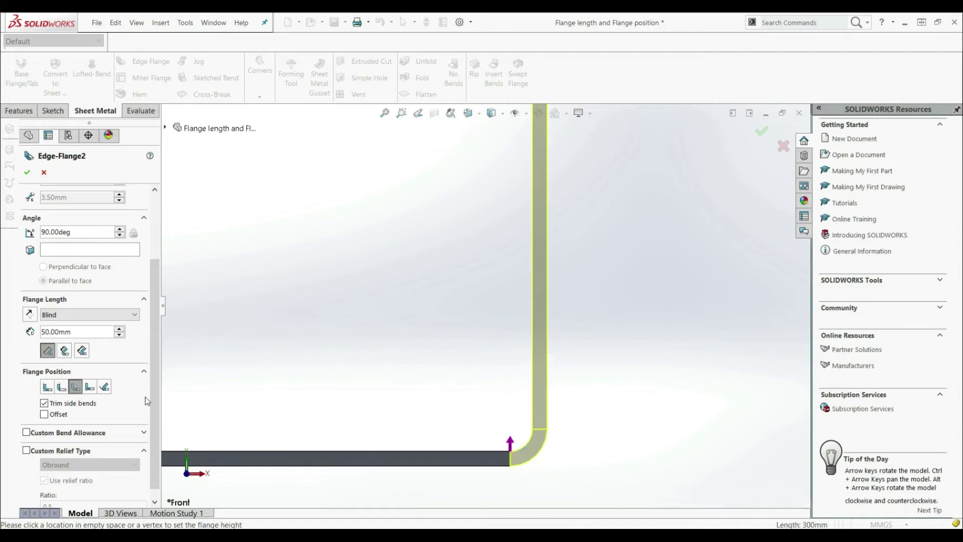
# Step: Apply the Bend from Virtual Sharp position and compare it with the Inner and Outer Virtual Sharp length references
pyautogui.click(91, 387)
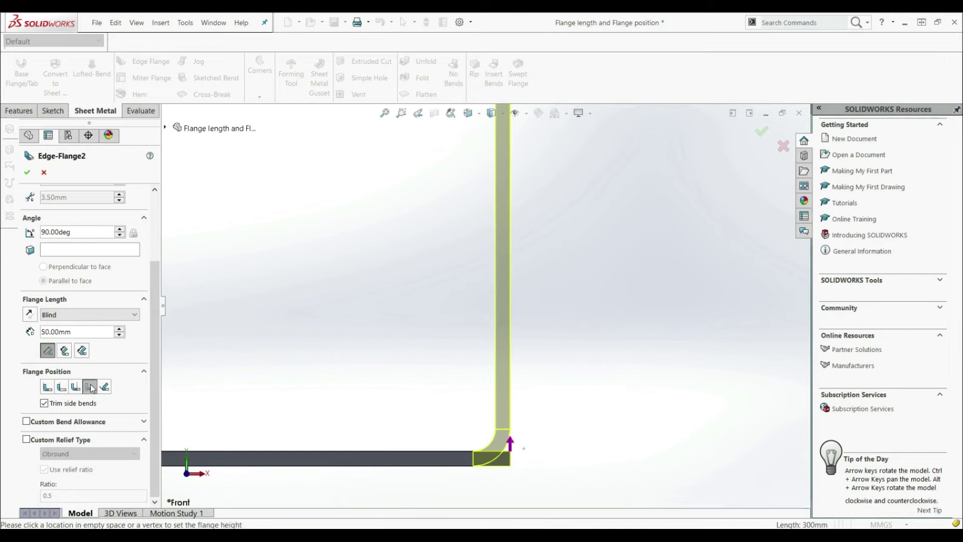
pyautogui.click(91, 387)
pyautogui.click(67, 352)
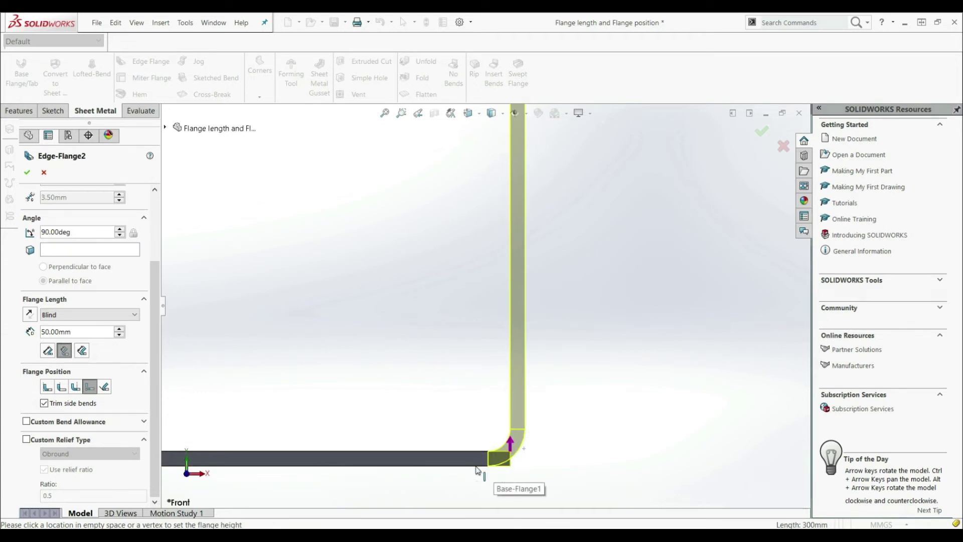
pyautogui.click(48, 351)
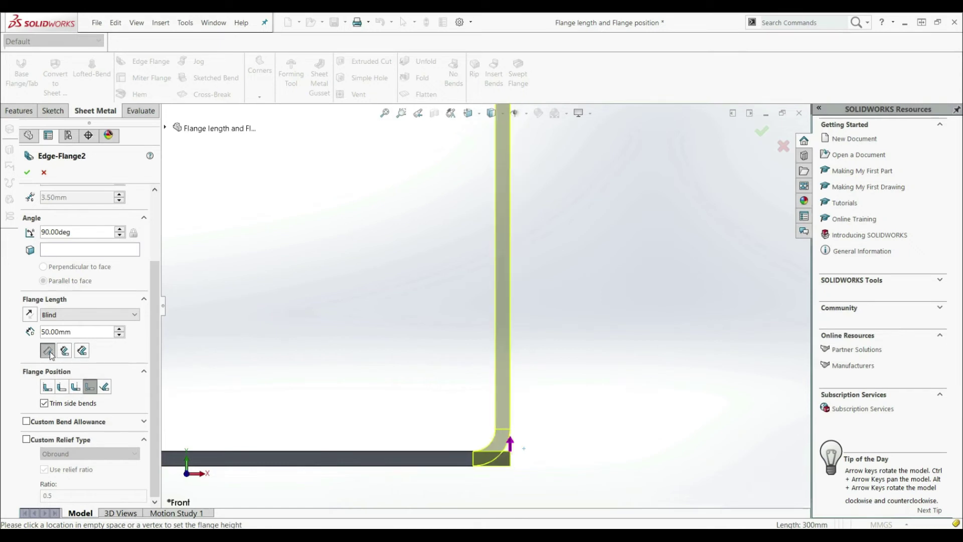
# Step: Apply the Tangent to Bend flange position for comparison and switch back to Bend from Virtual Sharp
pyautogui.click(104, 386)
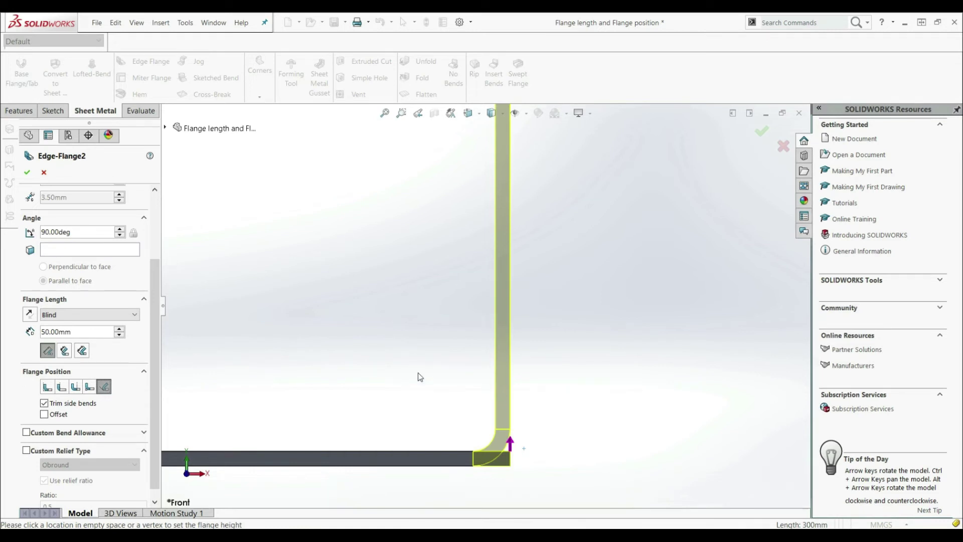
pyautogui.click(512, 464)
pyautogui.click(99, 232)
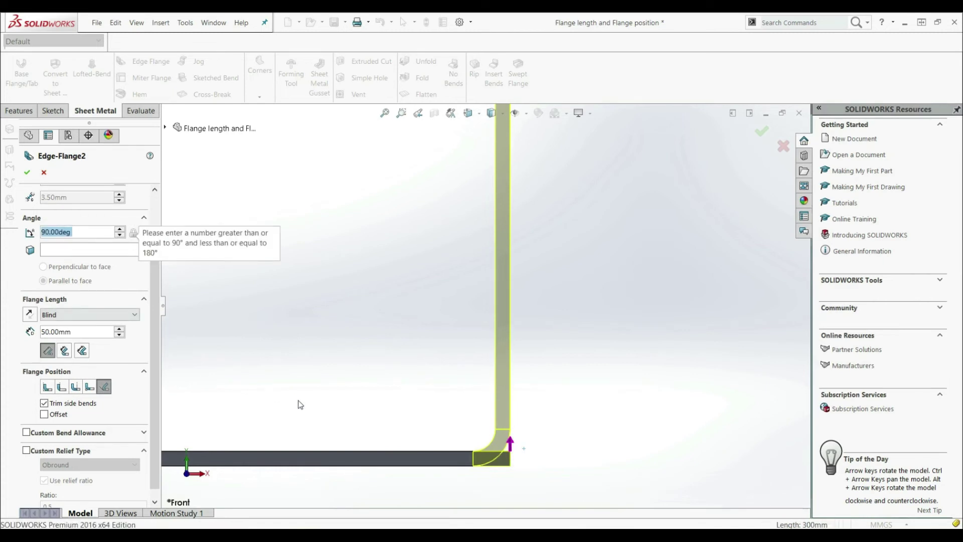
pyautogui.click(90, 386)
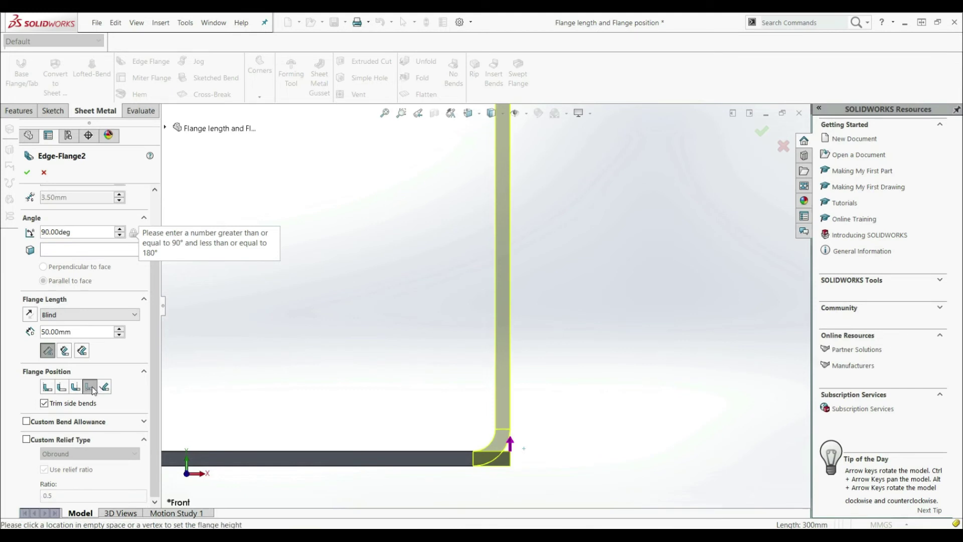
# Step: Try a 60-degree flange angle with the Bend from Virtual Sharp position and restore the angle to 90 degrees
pyautogui.doubleClick(77, 232)
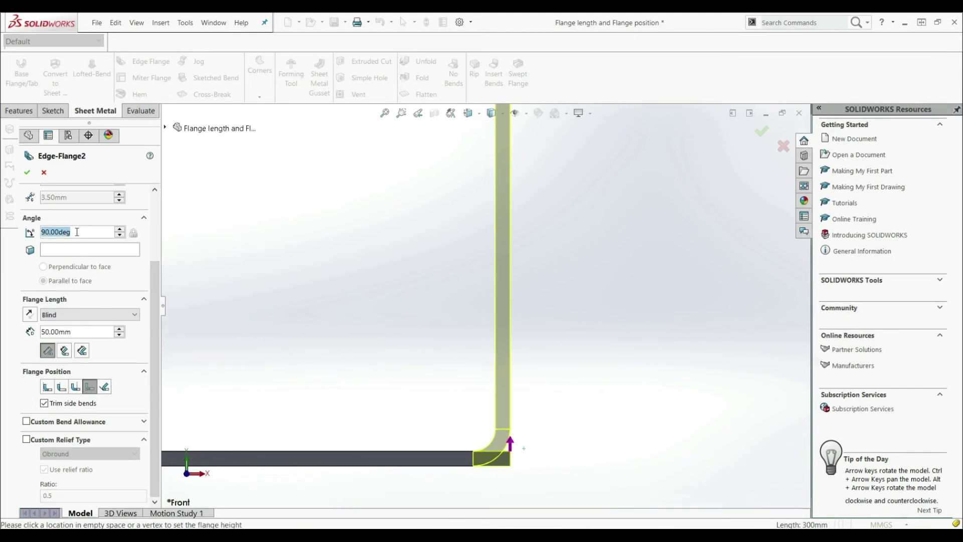
pyautogui.write('60')
pyautogui.press('Return')
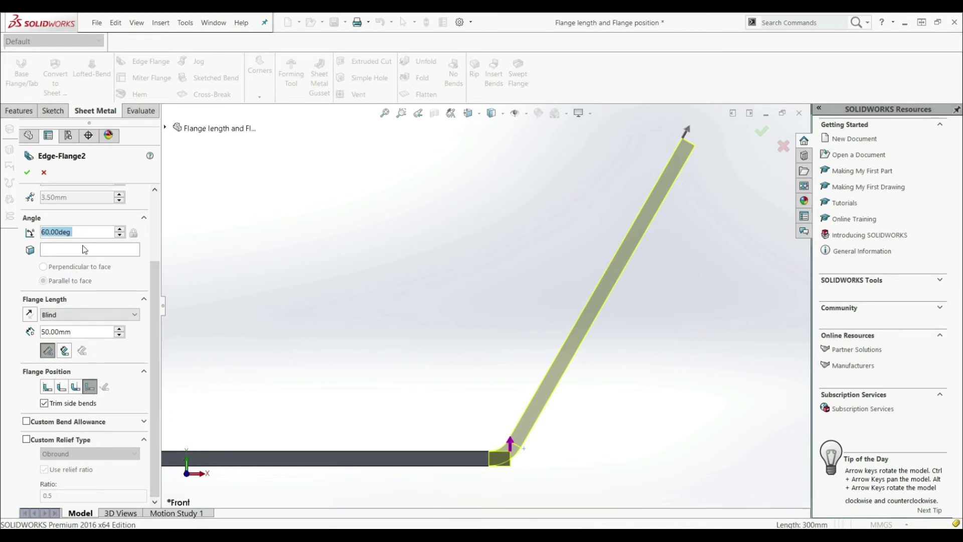
pyautogui.write('90')
pyautogui.press('Return')
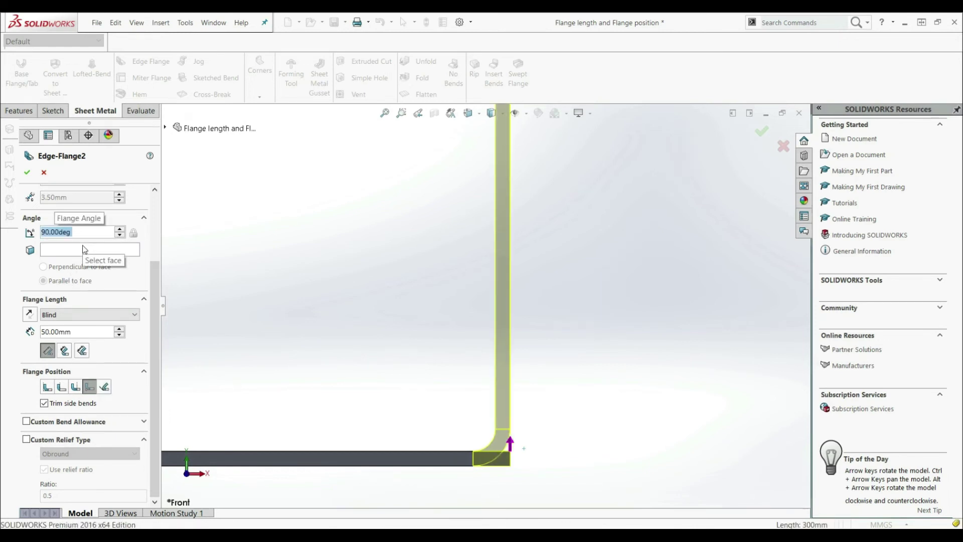
# Step: Set the flange position to Material Inside and enable a 20 mm blind offset
pyautogui.click(48, 387)
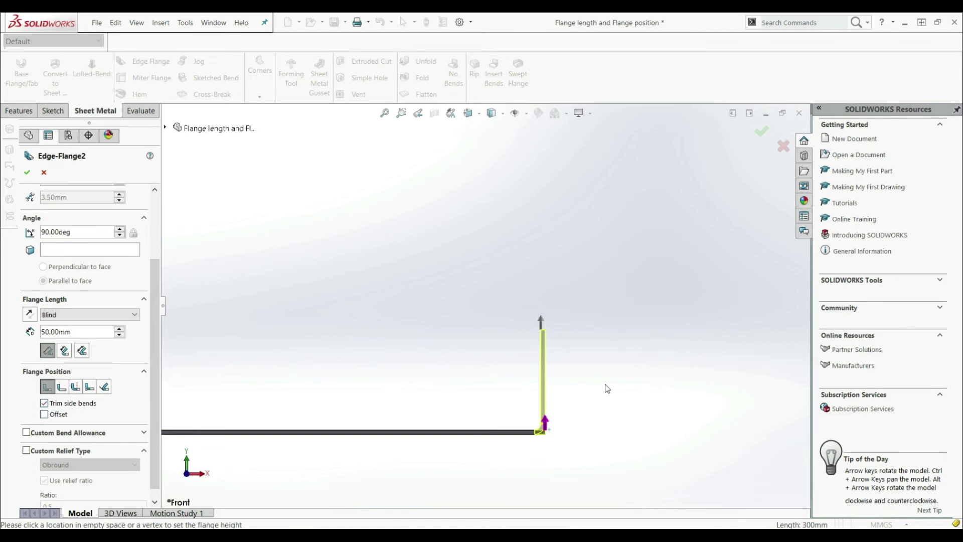
pyautogui.scroll(-3, 607, 390)
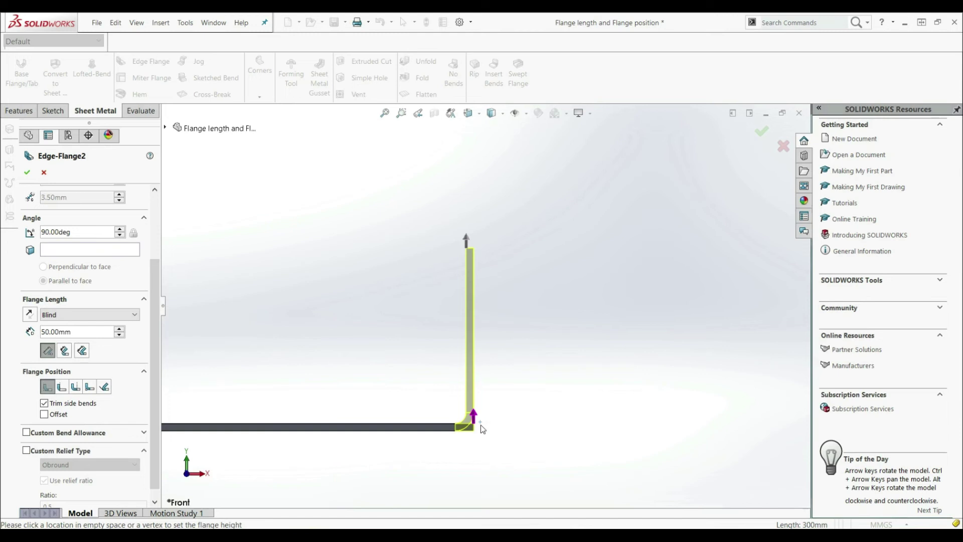
pyautogui.click(45, 414)
pyautogui.scroll(-4, 489, 424)
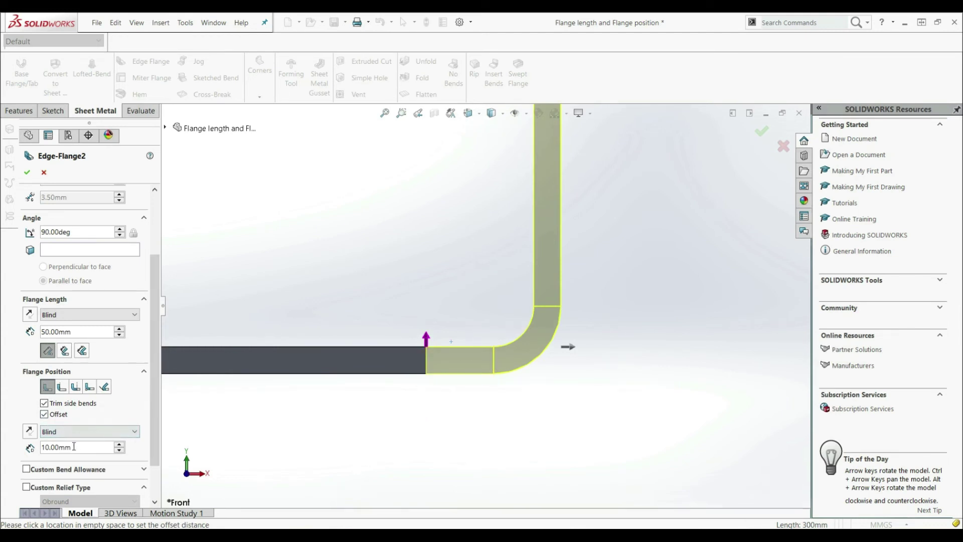
pyautogui.click(119, 444)
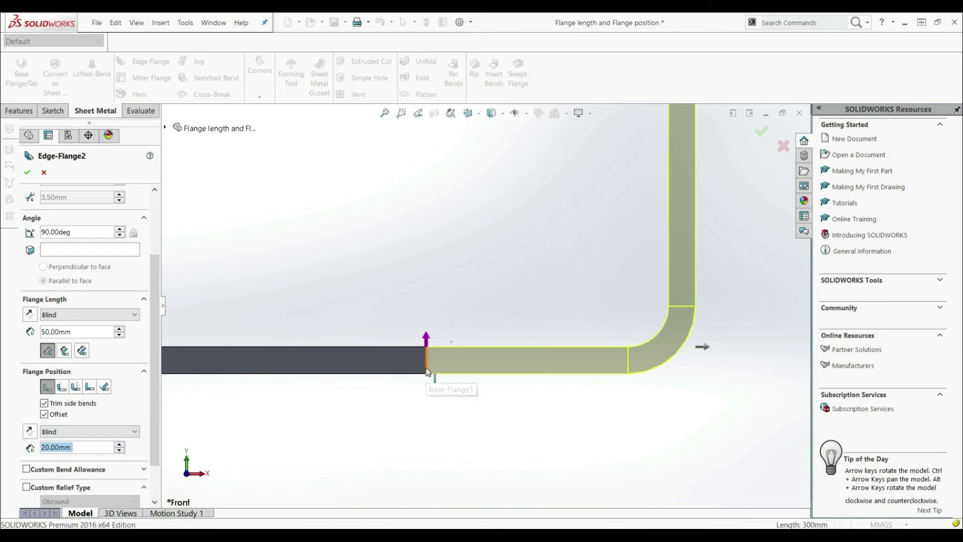
# Step: Try reversing the flange's offset direction and look through the offset end conditions, keeping Blind
pyautogui.moveTo(631, 372); pyautogui.dragTo(469, 253, button='middle')
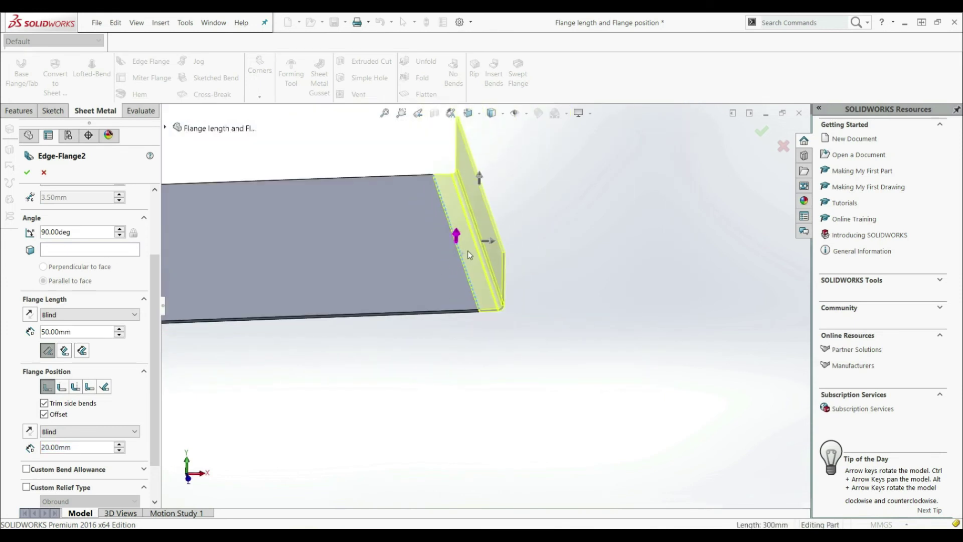
pyautogui.scroll(-2, 467, 249)
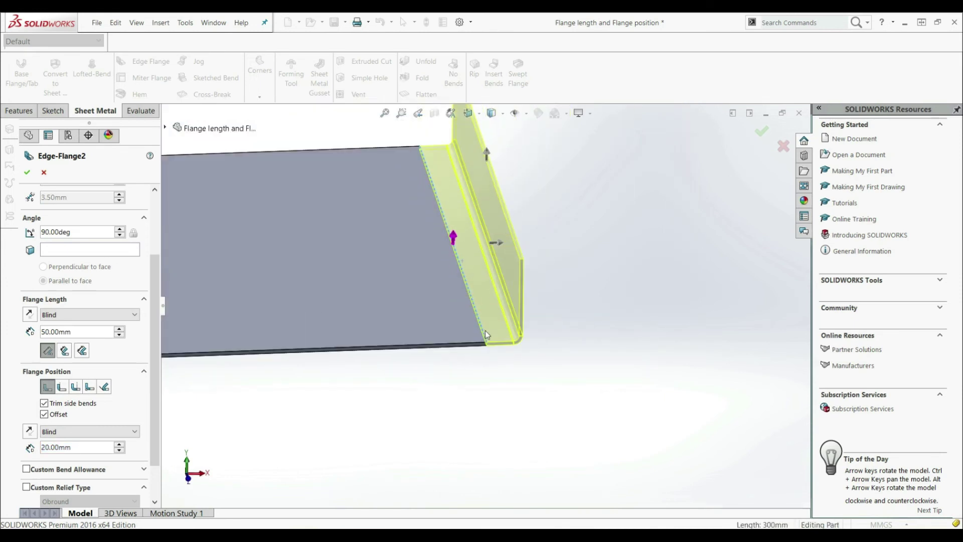
pyautogui.click(29, 432)
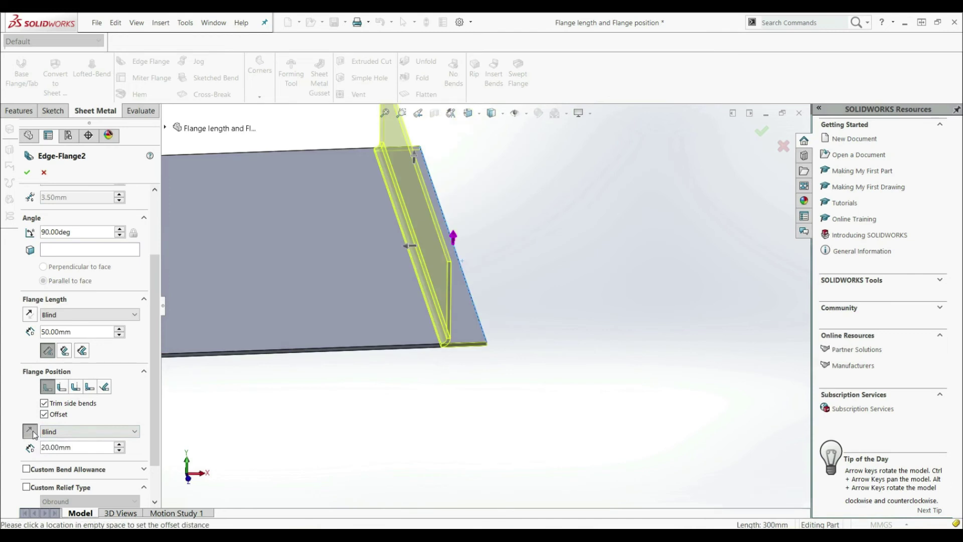
pyautogui.click(70, 432)
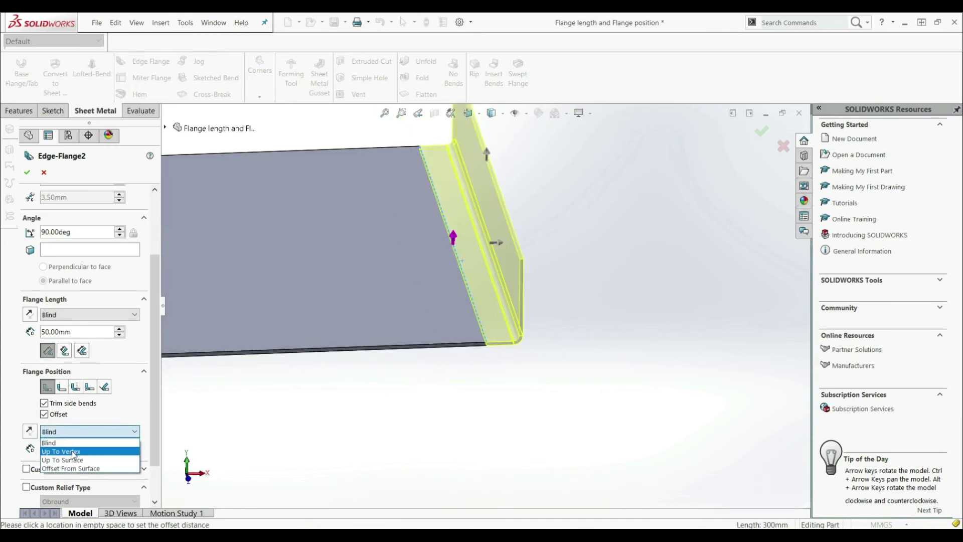
pyautogui.click(21, 408)
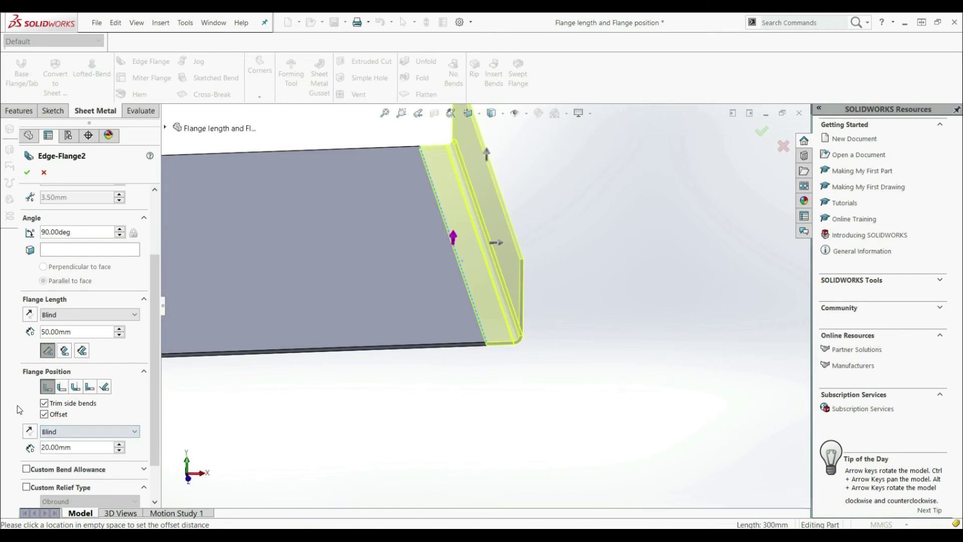
# Step: Turn off Offset and Trim side bends and accept the edge flange
pyautogui.click(44, 416)
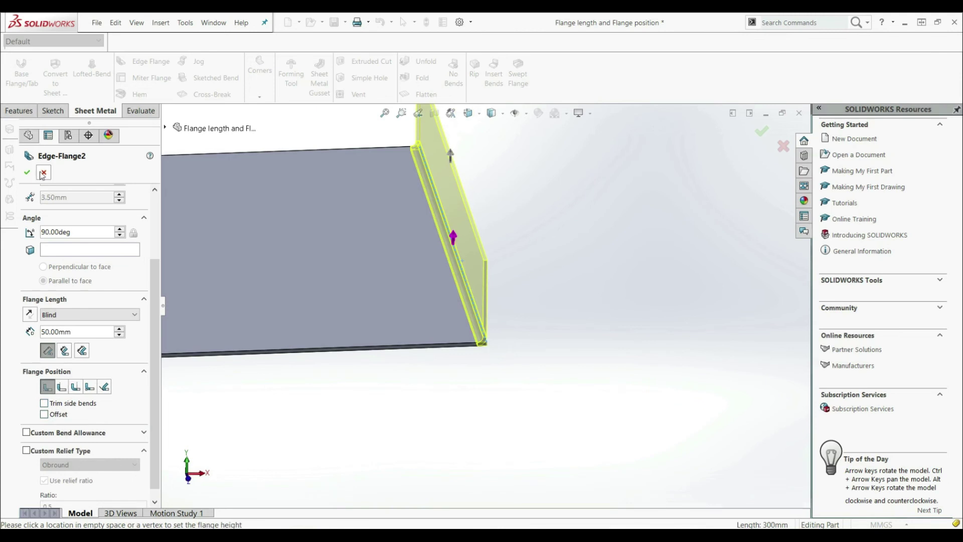
pyautogui.click(21, 172)
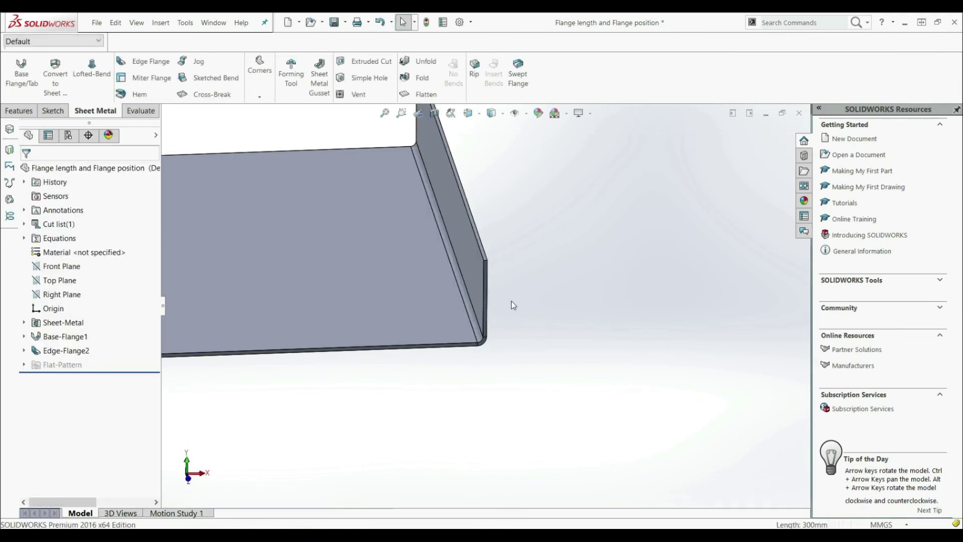
# Step: Add a 50 mm edge flange at 90 degrees on the plate's long edge adjoining the first flange, with Trim side bends off
pyautogui.hotkey('ctrl', '7')
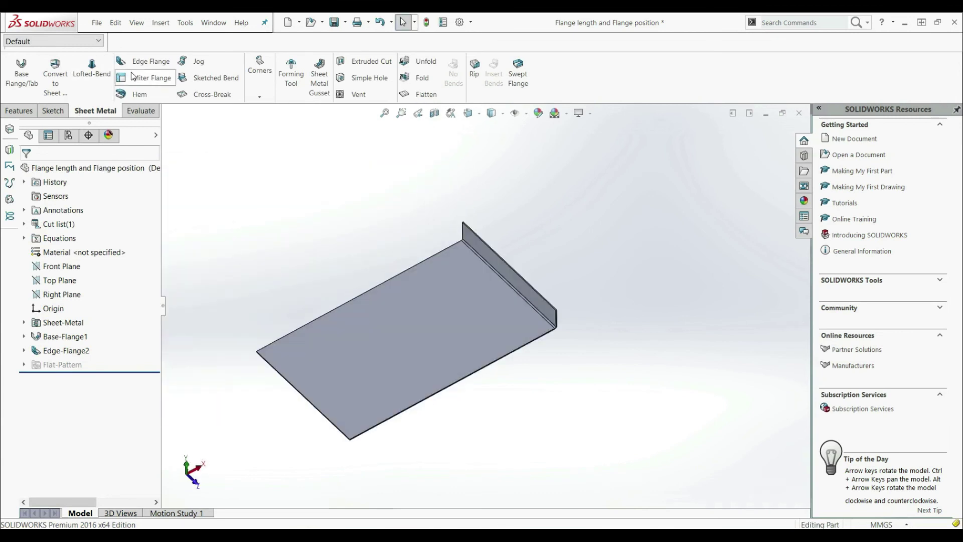
pyautogui.click(141, 61)
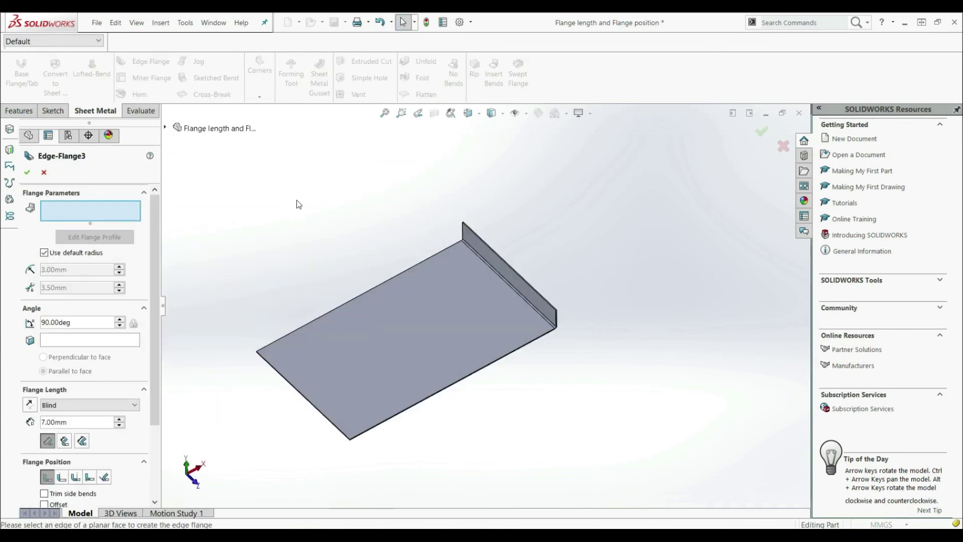
pyautogui.click(384, 281)
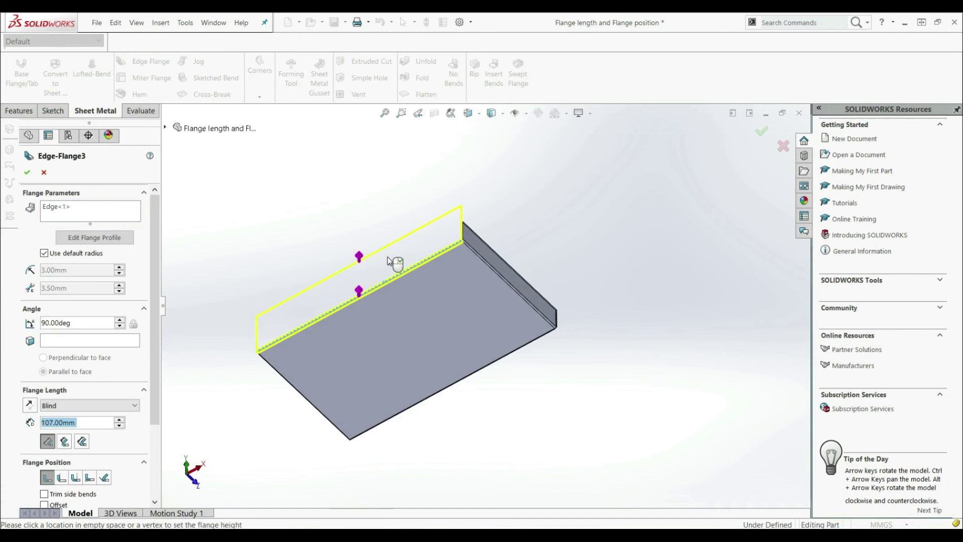
pyautogui.click(392, 262)
pyautogui.doubleClick(79, 422)
pyautogui.write('50')
pyautogui.press('Return')
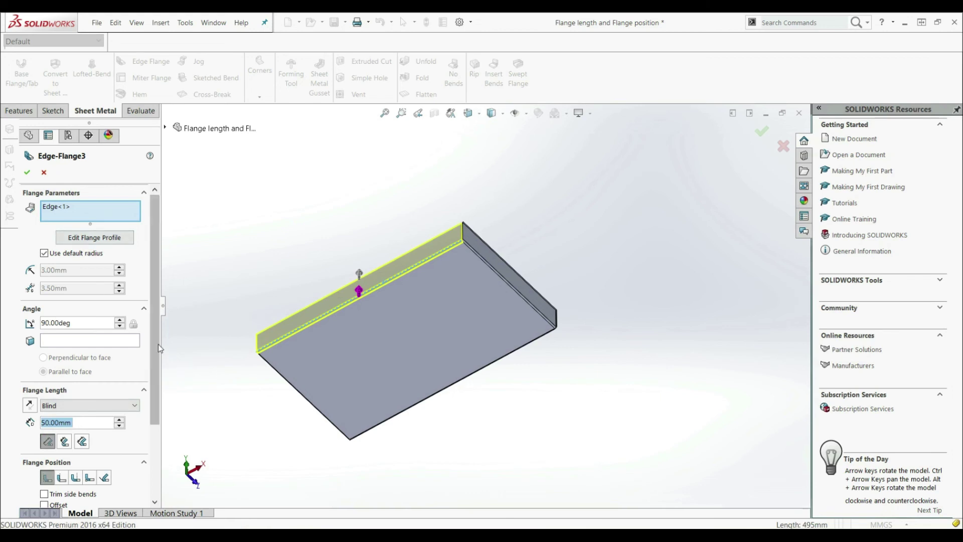
pyautogui.scroll(-2, 80, 381)
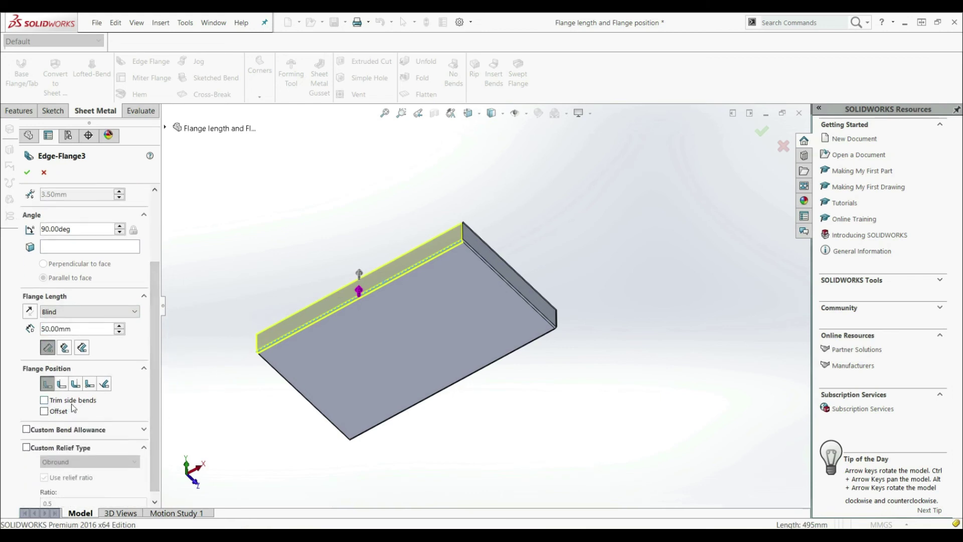
pyautogui.click(28, 172)
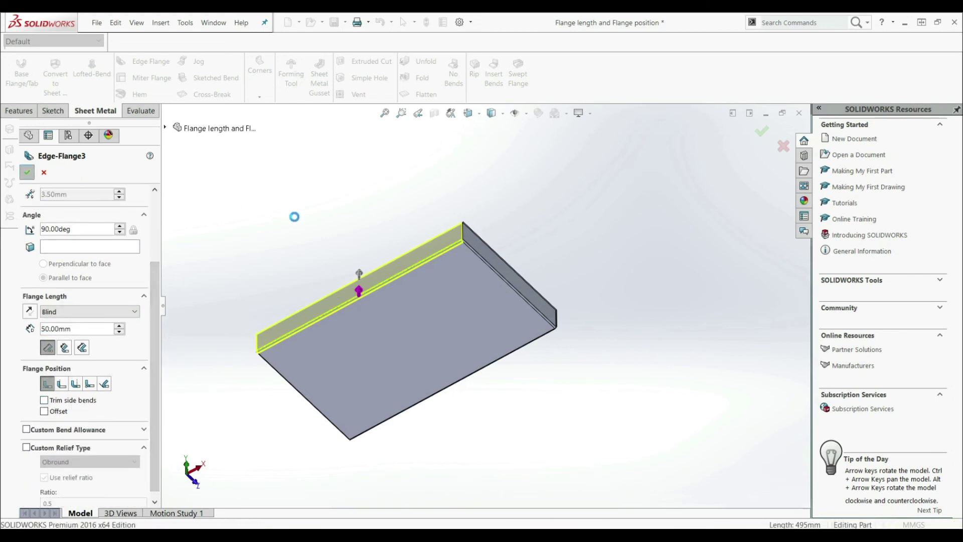
# Step: Inspect the corner between the two flanges and enable Trim side bends on the second edge flange
pyautogui.moveTo(273, 266); pyautogui.dragTo(419, 281, button='middle')
pyautogui.scroll(-6, 419, 282)
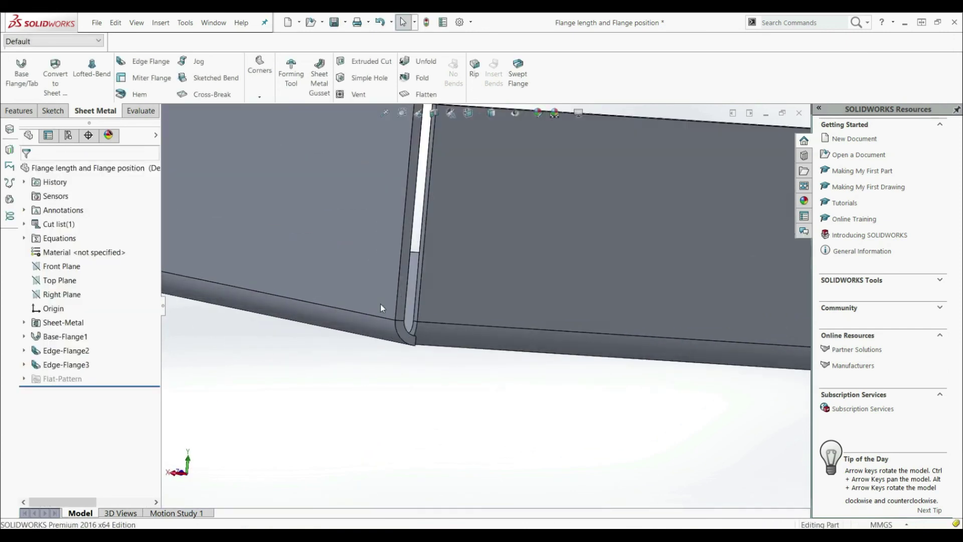
pyautogui.moveTo(508, 316); pyautogui.dragTo(508, 312, button='middle')
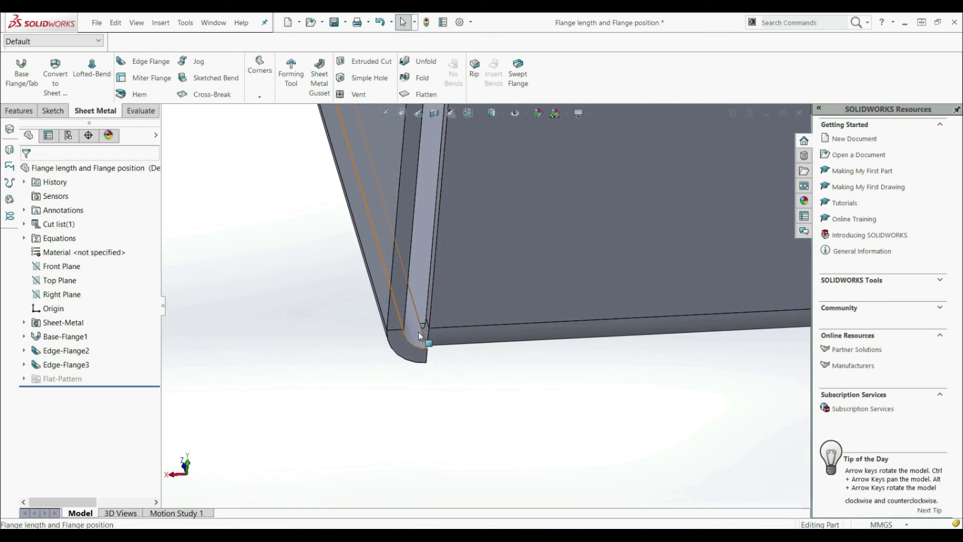
pyautogui.scroll(3, 420, 335)
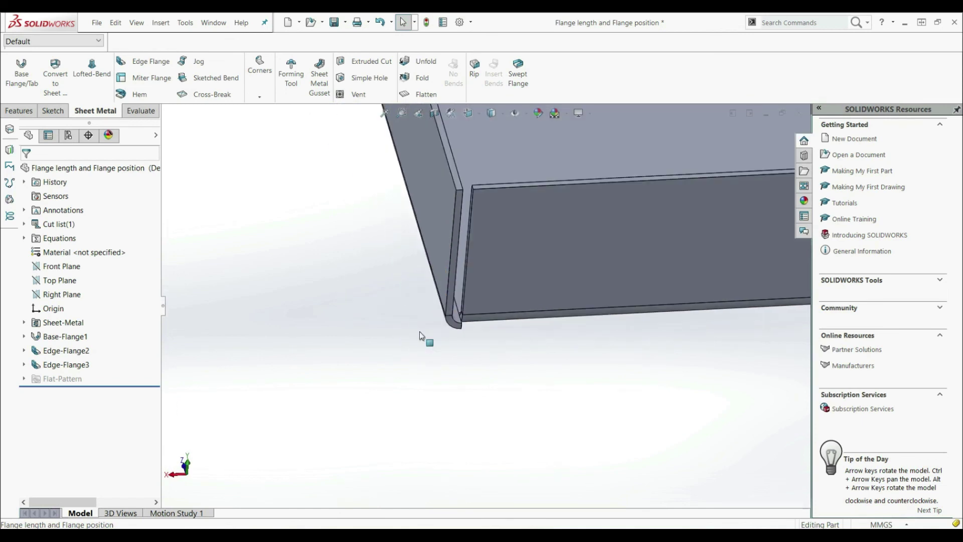
pyautogui.click(58, 366)
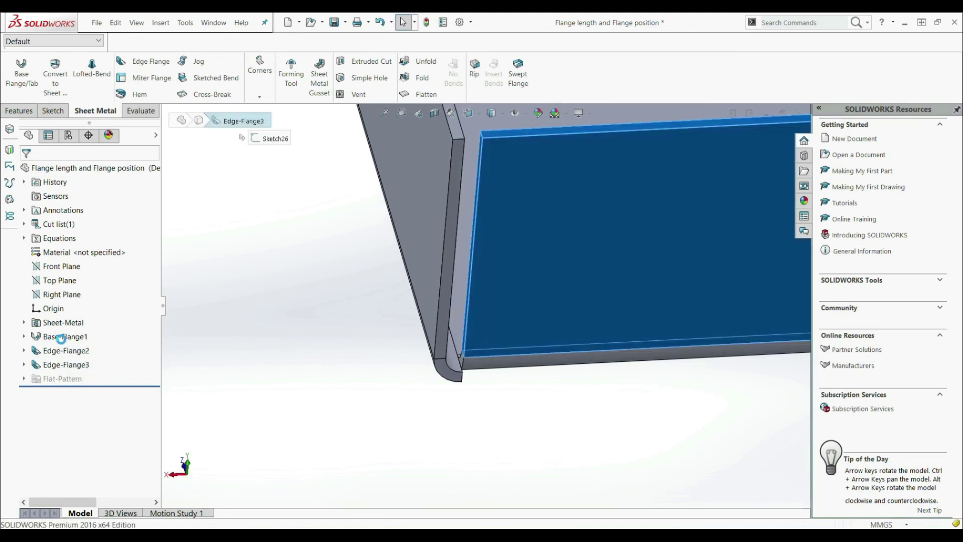
pyautogui.click(70, 339)
pyautogui.scroll(-3, 125, 438)
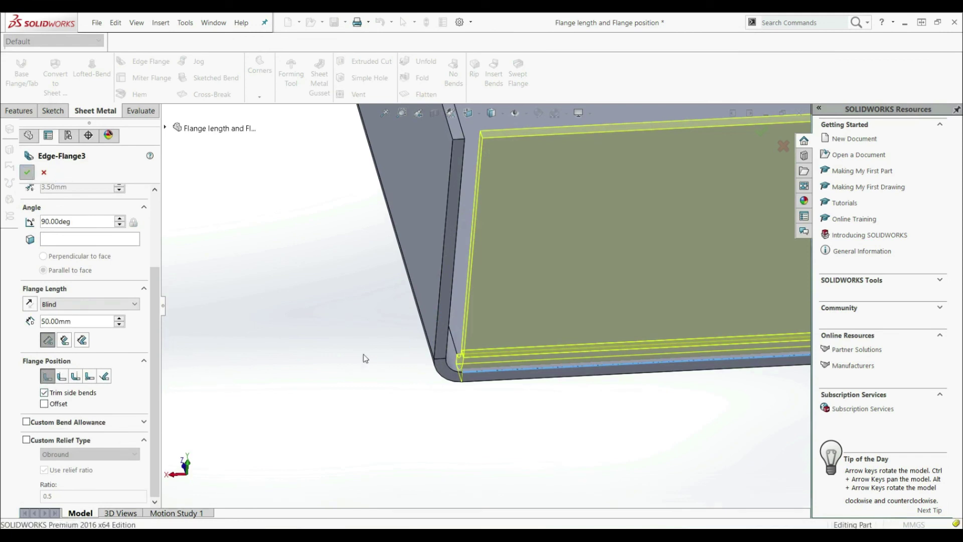
pyautogui.press('Return')
# Step: Examine the trimmed corner between the two flanges, flatten the part and inspect the same corner in the flat pattern
pyautogui.moveTo(350, 376); pyautogui.dragTo(462, 331, button='middle')
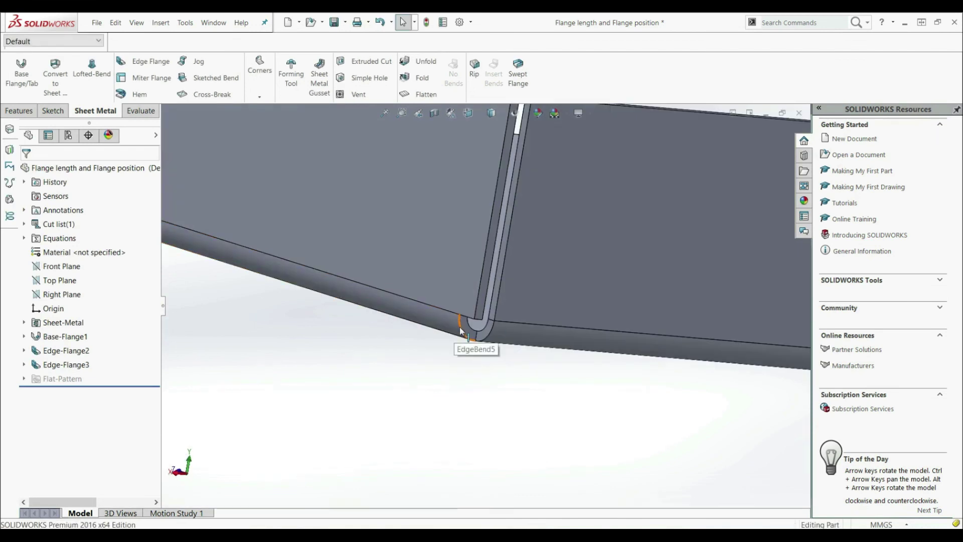
pyautogui.scroll(-3, 460, 331)
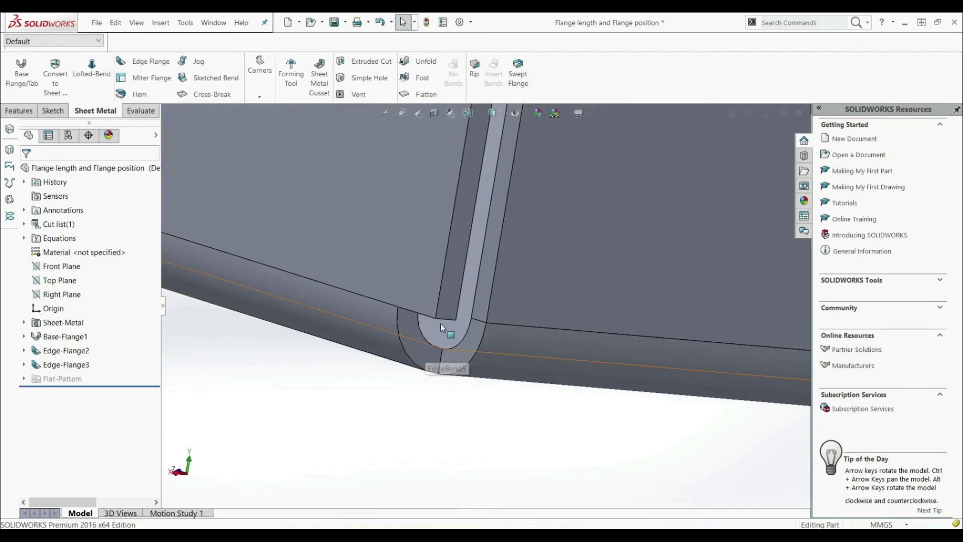
pyautogui.scroll(5, 442, 321)
pyautogui.moveTo(474, 311); pyautogui.dragTo(498, 340, button='middle')
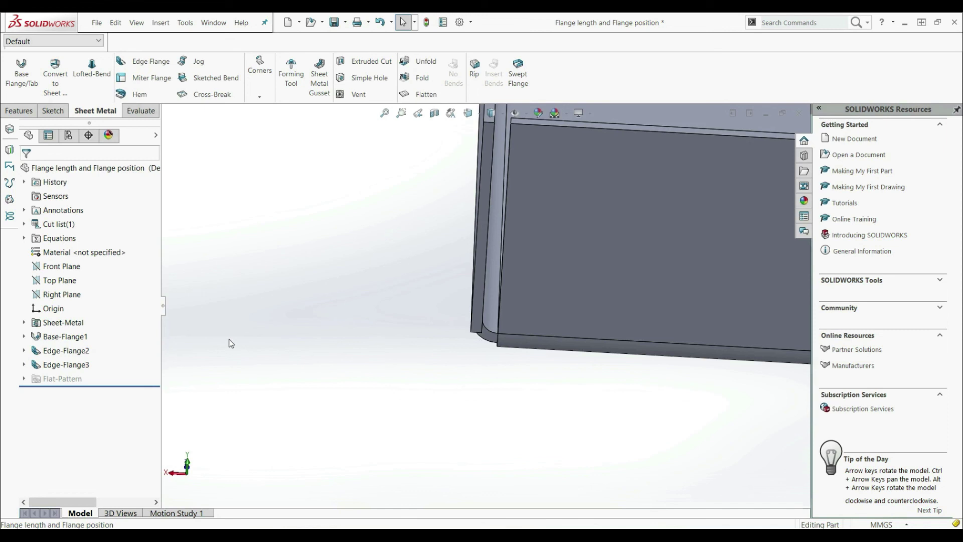
pyautogui.scroll(5, 344, 314)
pyautogui.moveTo(344, 314); pyautogui.dragTo(652, 255, button='middle')
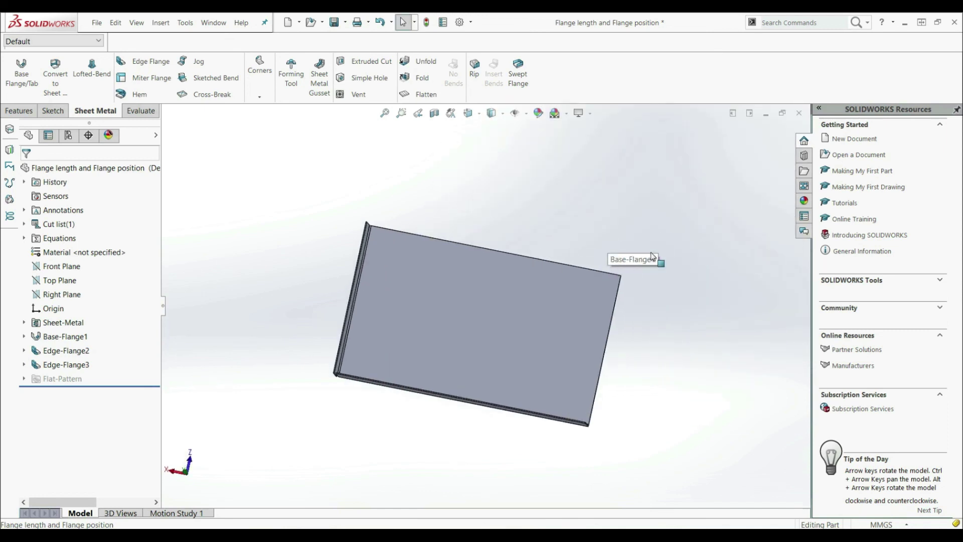
pyautogui.click(419, 94)
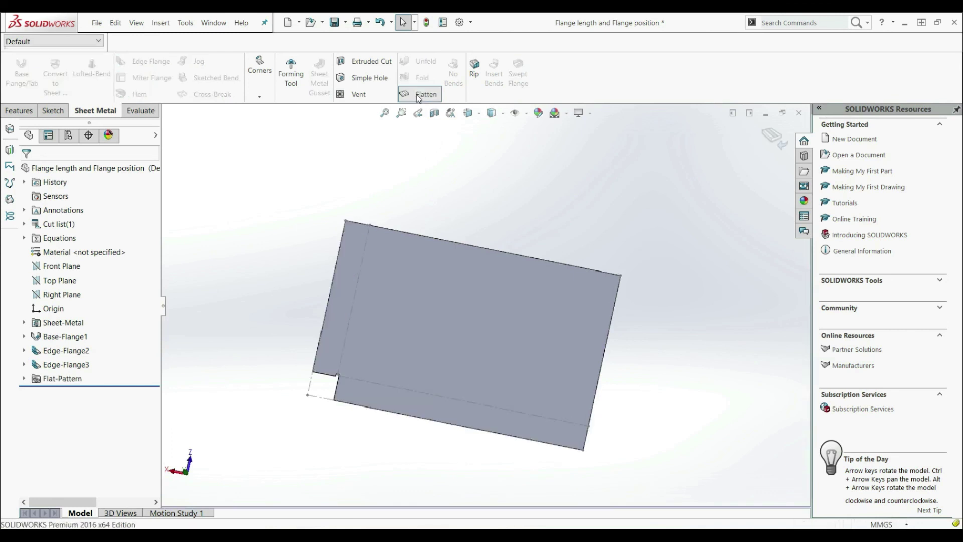
pyautogui.scroll(-5, 355, 372)
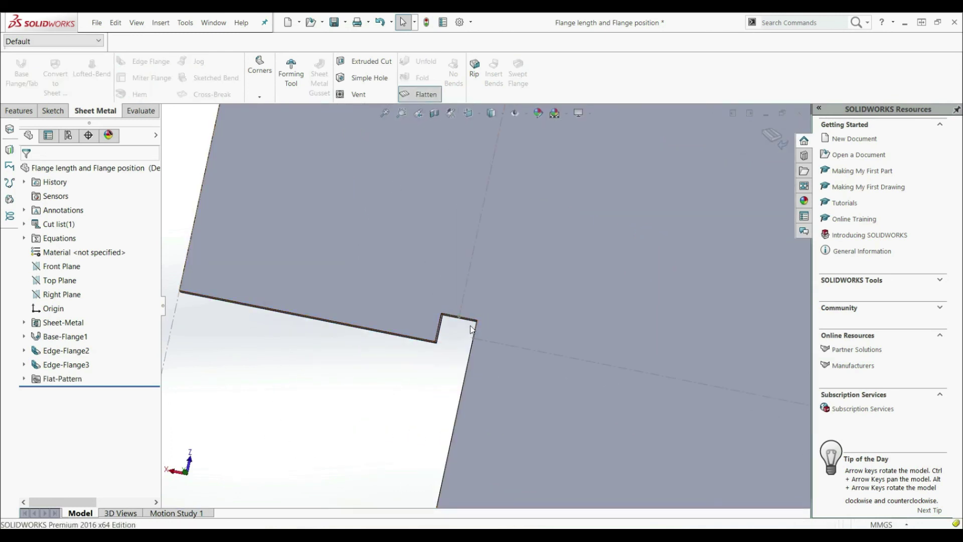
pyautogui.scroll(5, 442, 333)
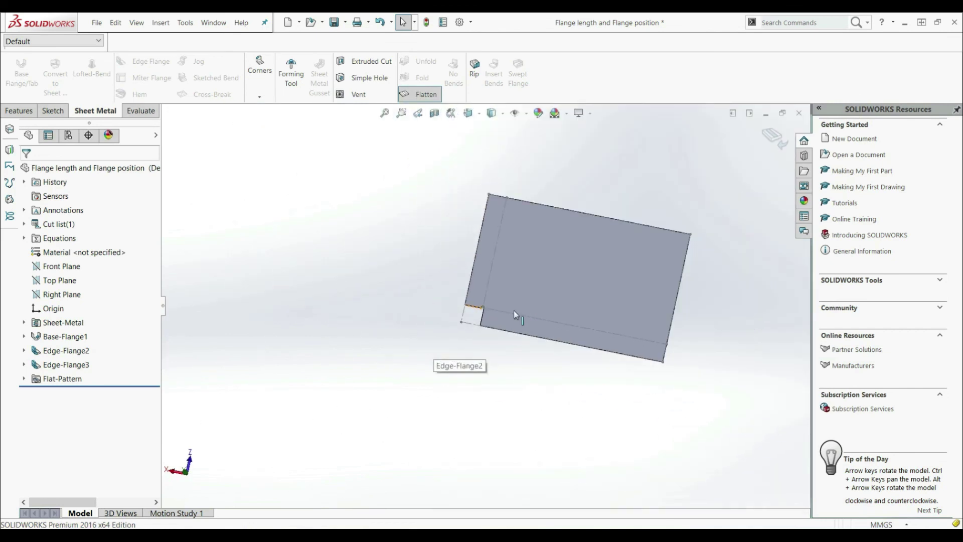